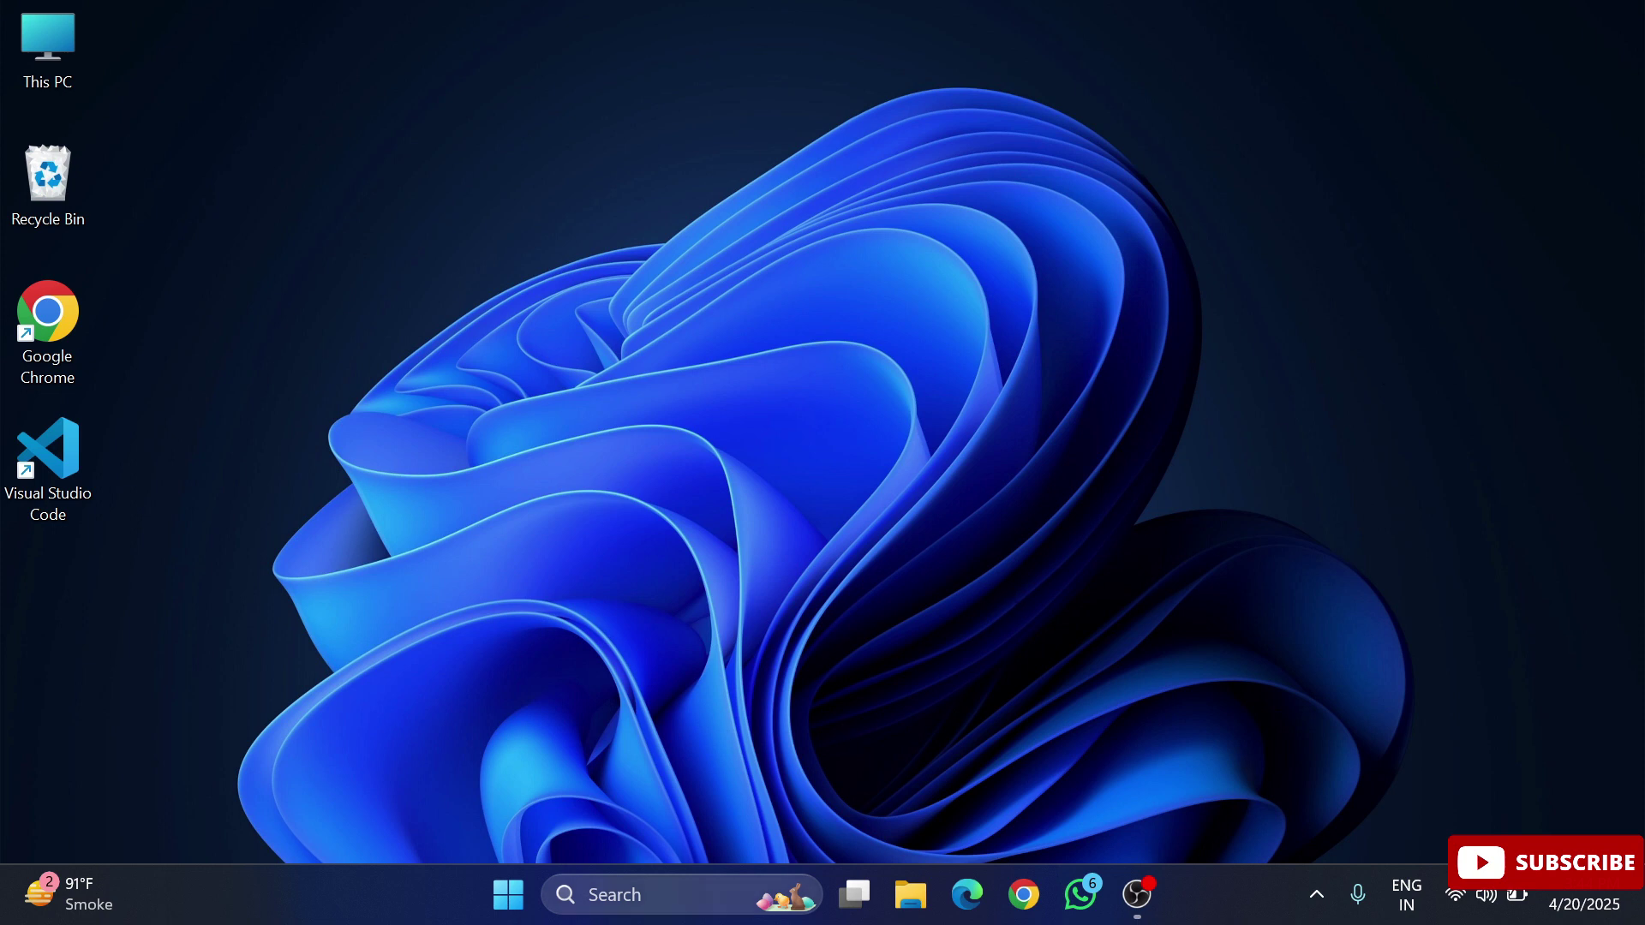
- Launch Command Prompt from Windows Search with 'cmd' and move its window up
{"action": "left_click", "coordinate": [644, 895]}
{"action": "type", "text": "cmd"}
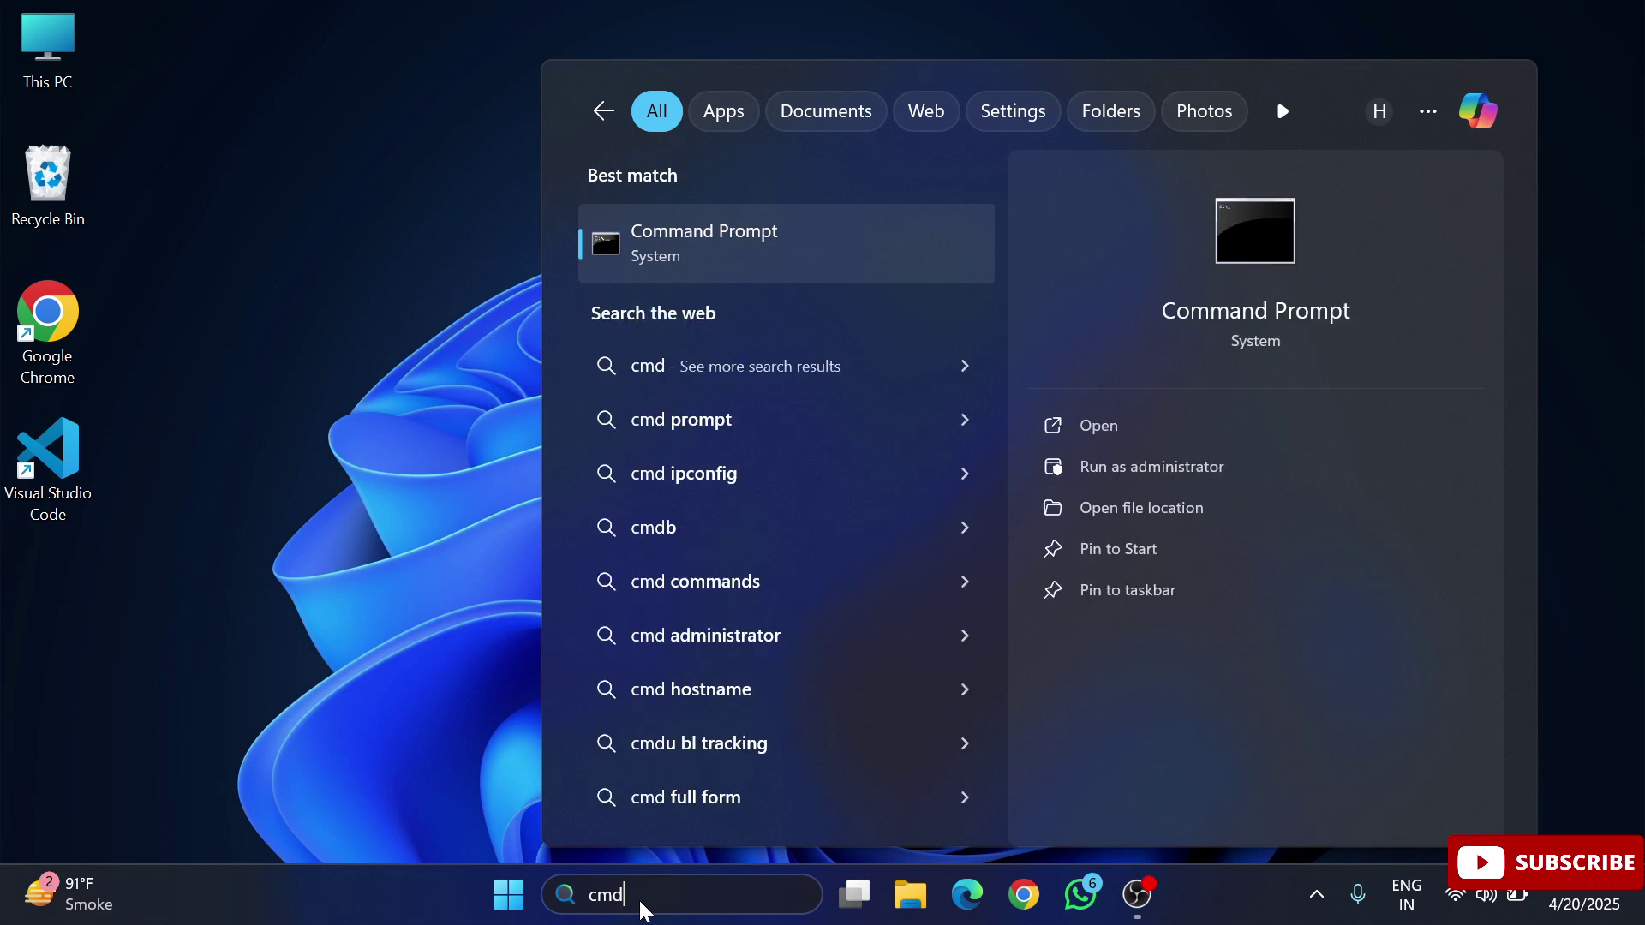
{"action": "key", "text": "Return"}
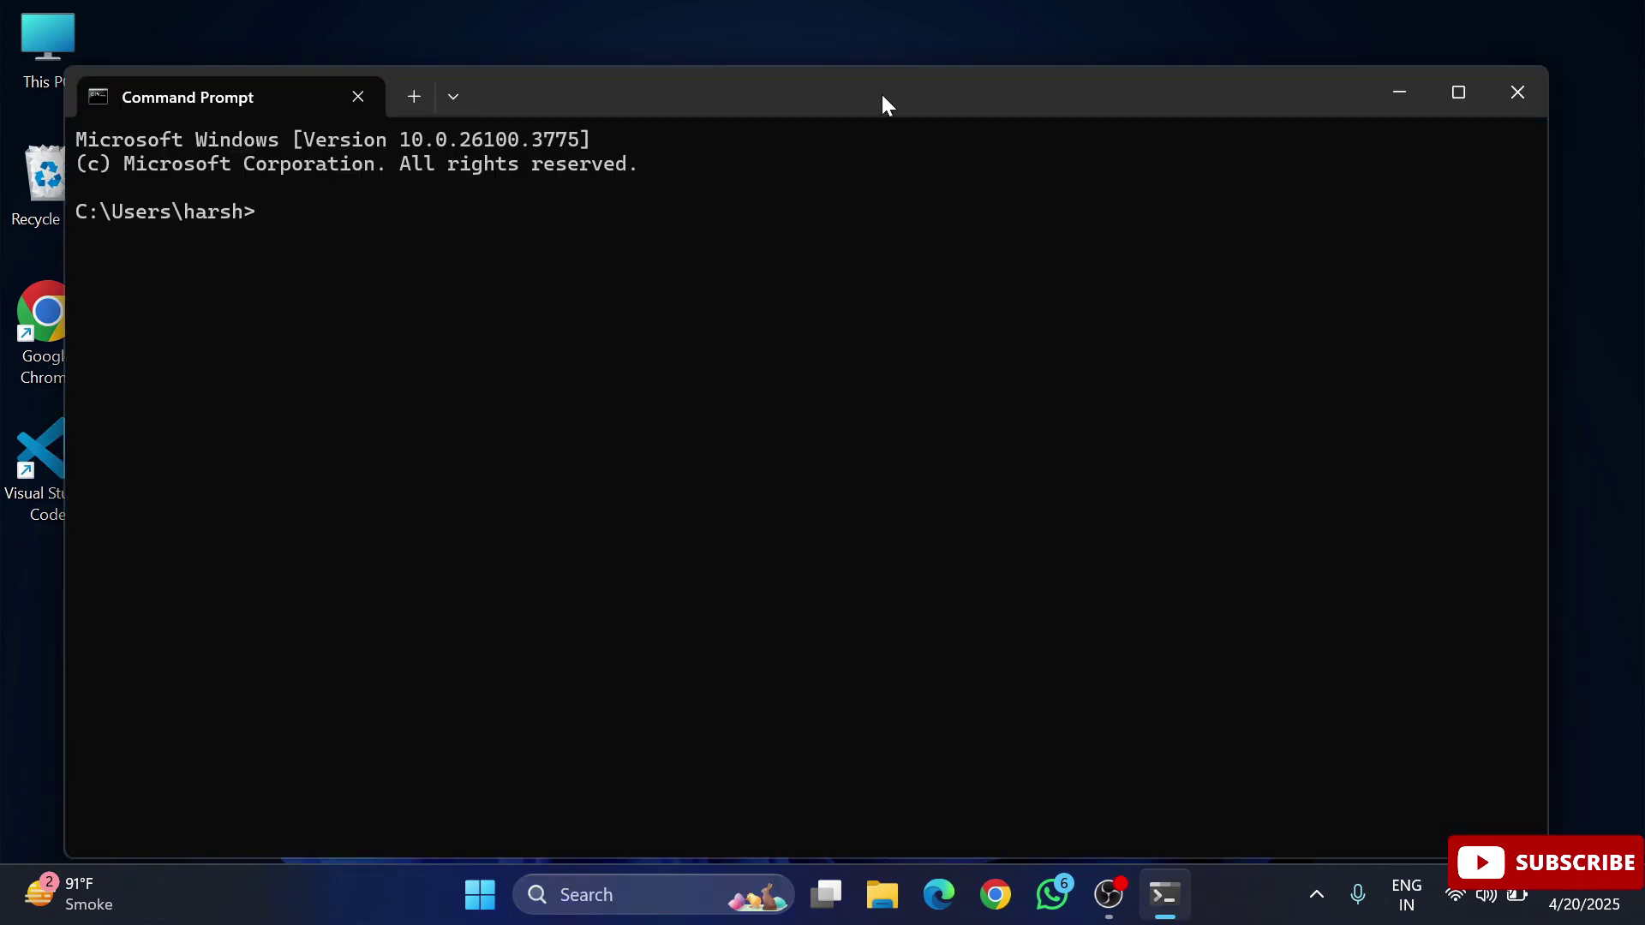
{"action": "left_click_drag", "start_coordinate": [882, 94], "coordinate": [935, 63]}
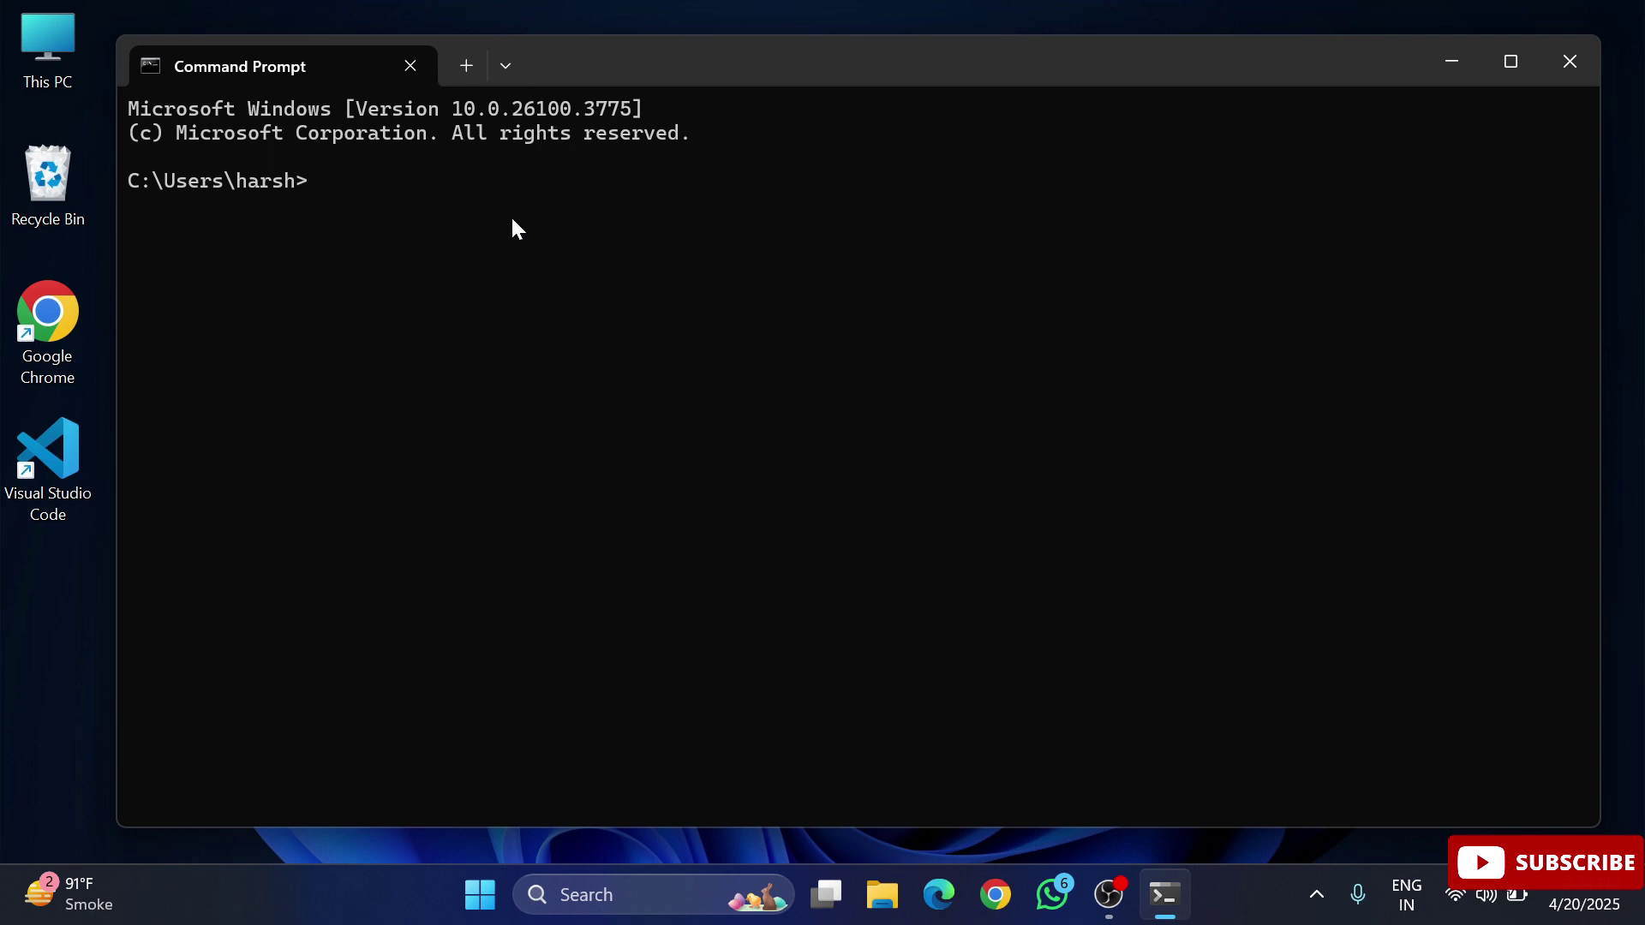
{"action": "type", "text": "python --versi"}
{"action": "type", "text": "on"}
- Confirm Python 3.13.3 and pip 25.0.1 are installed, then shrink the terminal window
{"action": "key", "text": "Return"}
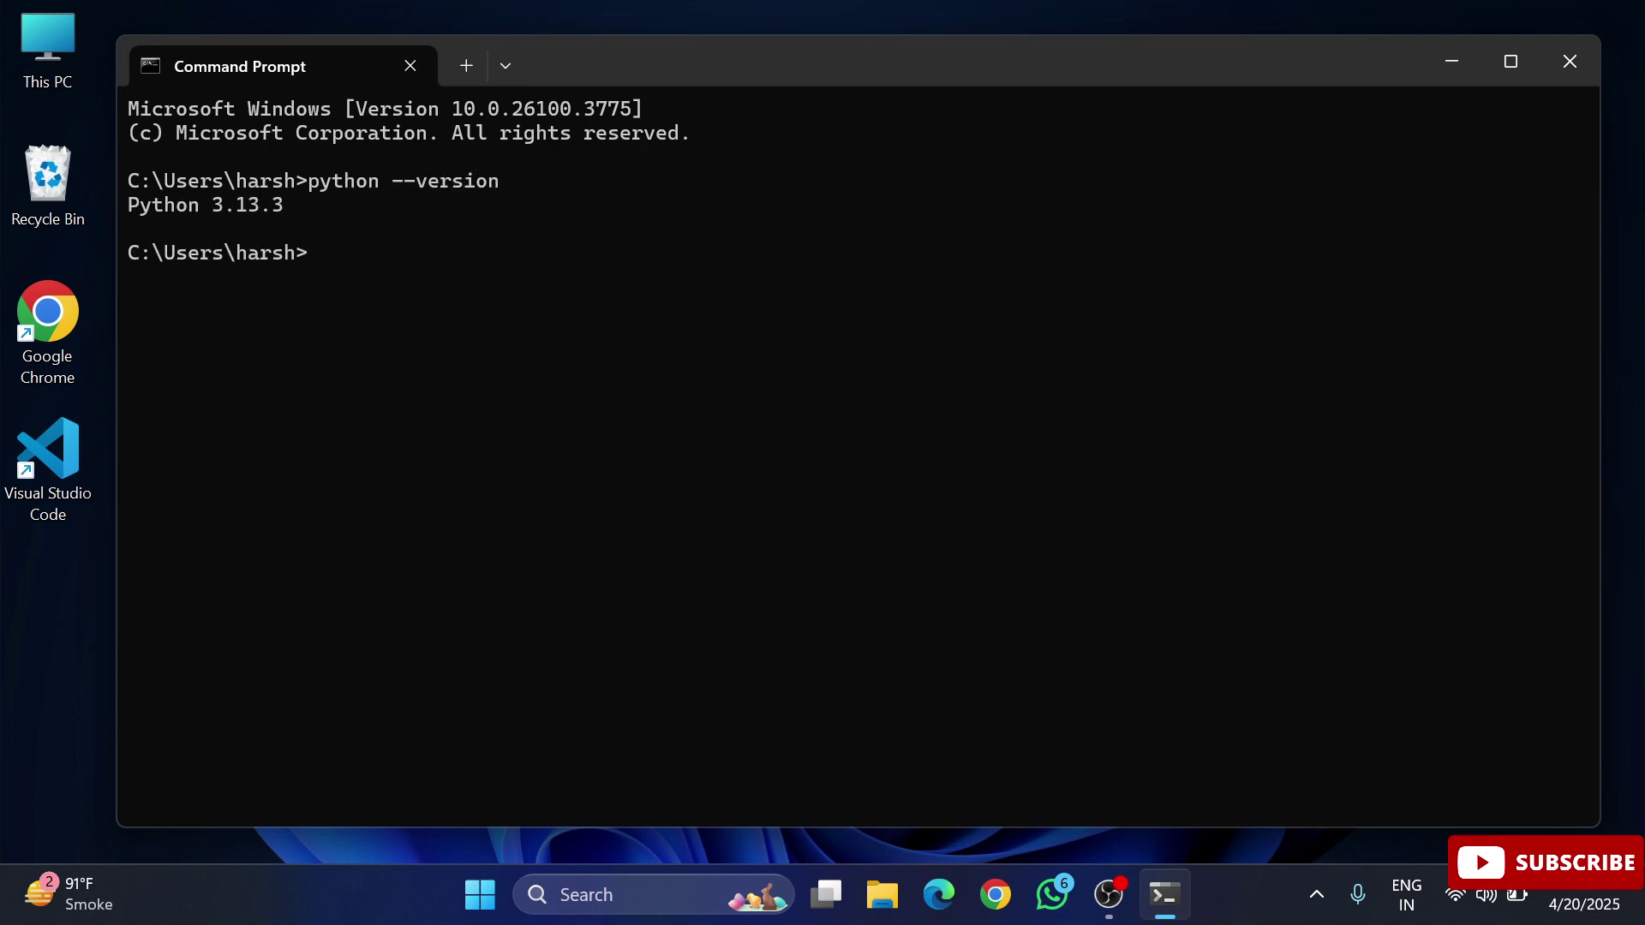
{"action": "type", "text": "p"}
{"action": "type", "text": "ip --v"}
{"action": "type", "text": "ersion"}
{"action": "key", "text": "Return"}
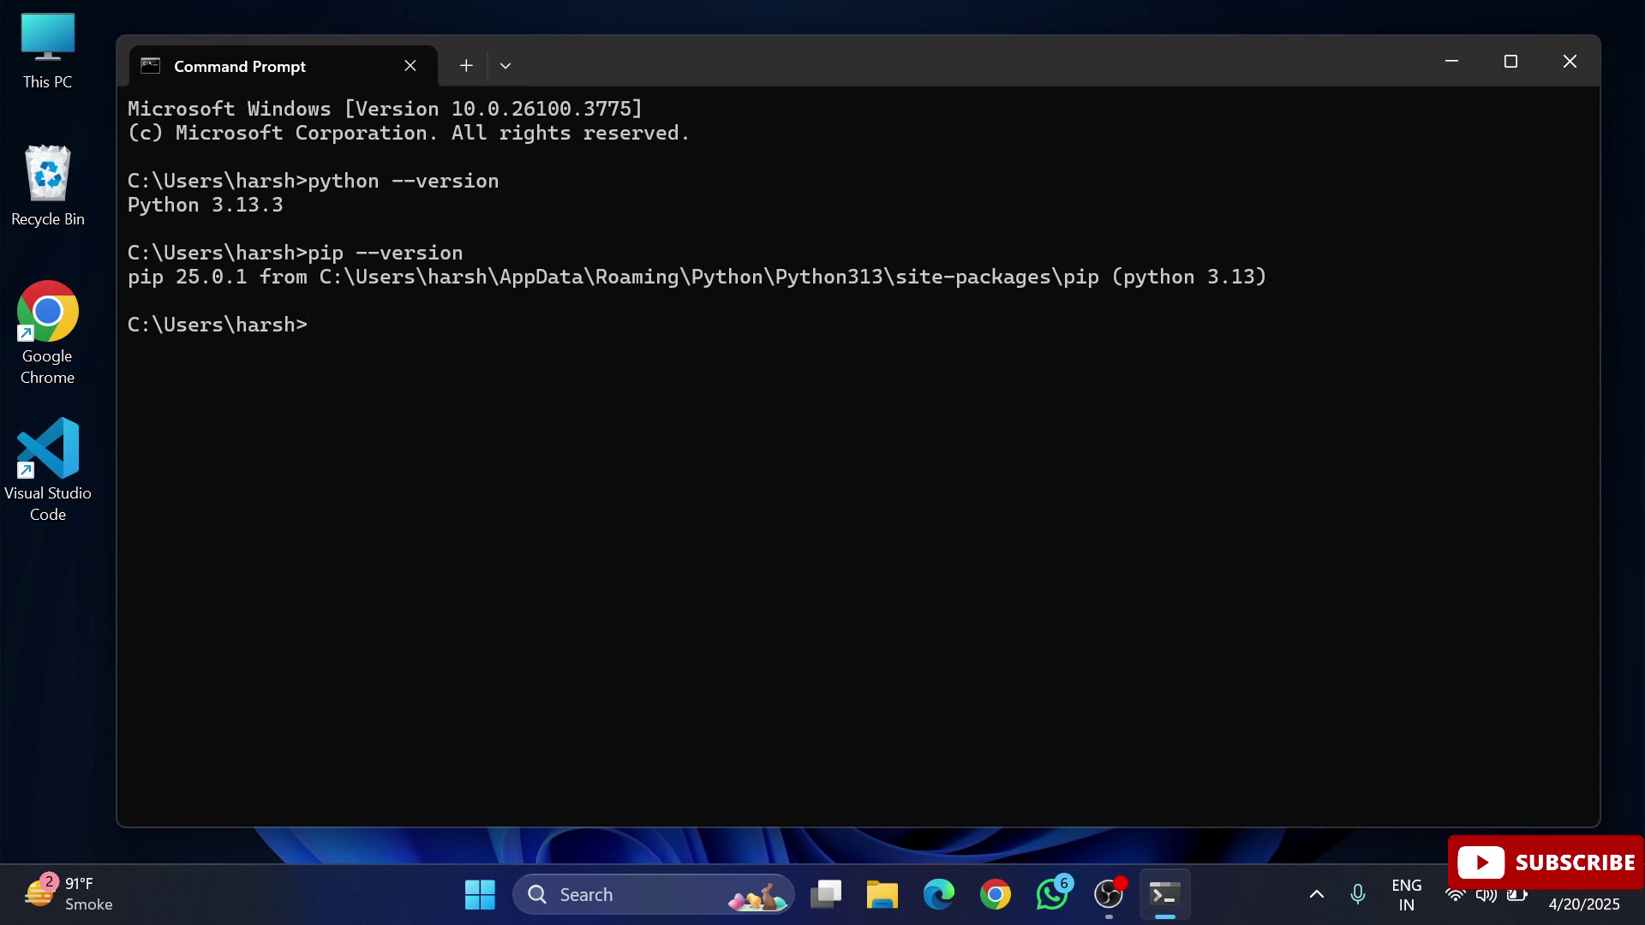
{"action": "left_click_drag", "start_coordinate": [1599, 825], "coordinate": [1320, 658]}
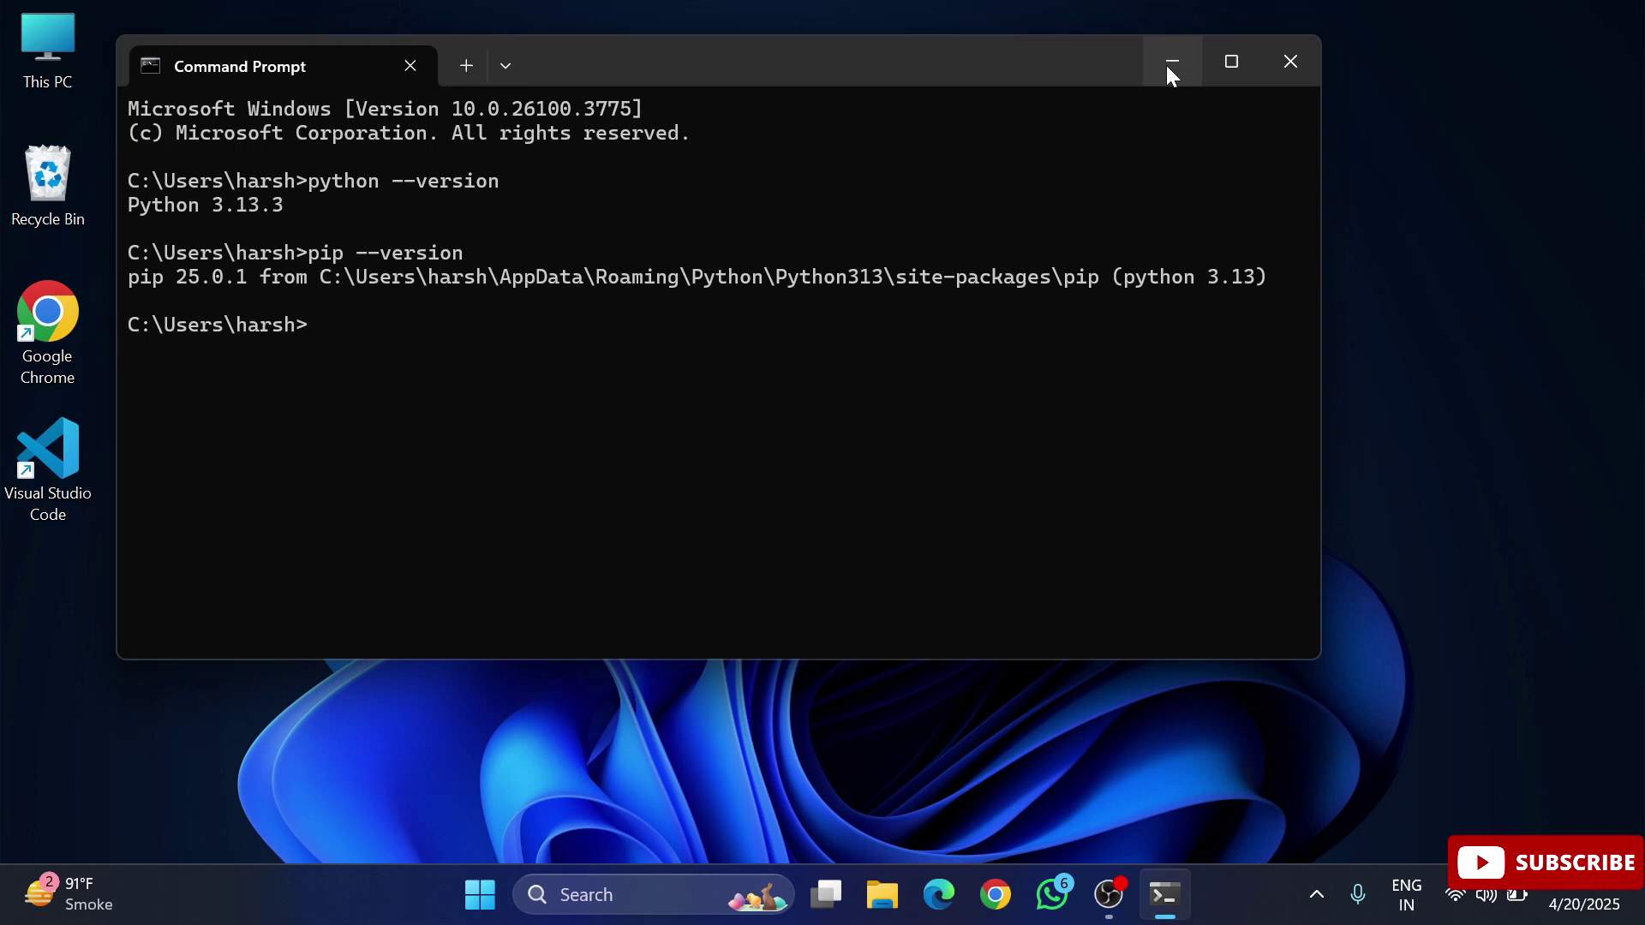
- Minimize Command Prompt and open IDLE Shell from search, maximized
{"action": "left_click", "coordinate": [1170, 64]}
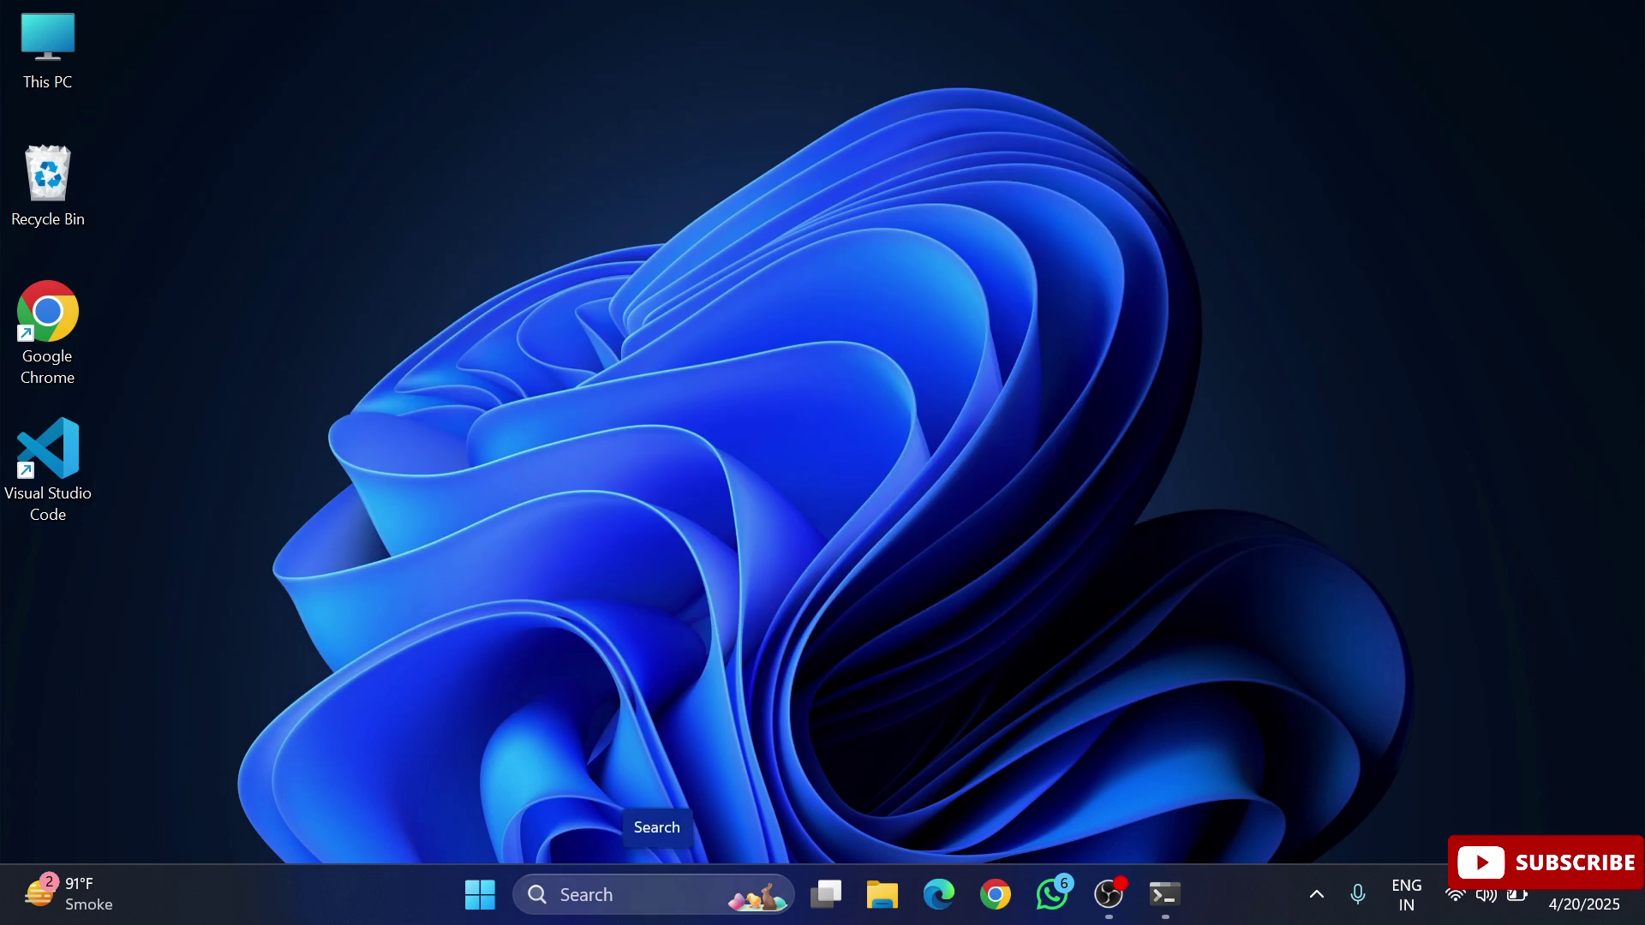
{"action": "left_click", "coordinate": [660, 898]}
{"action": "type", "text": "d"}
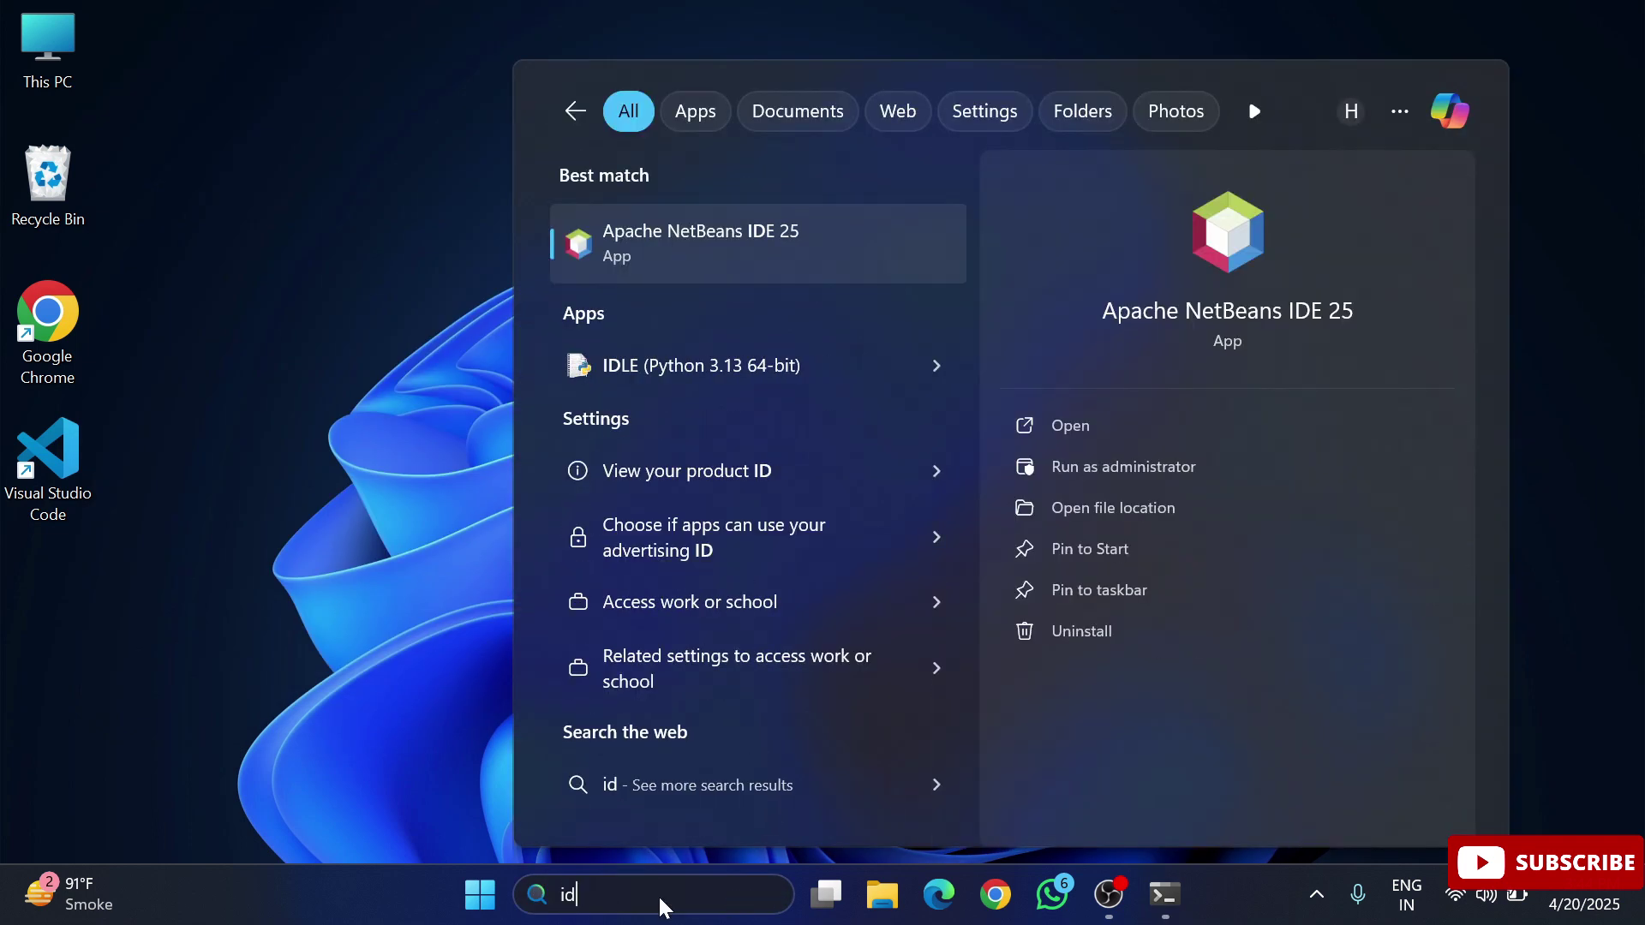
{"action": "type", "text": "le"}
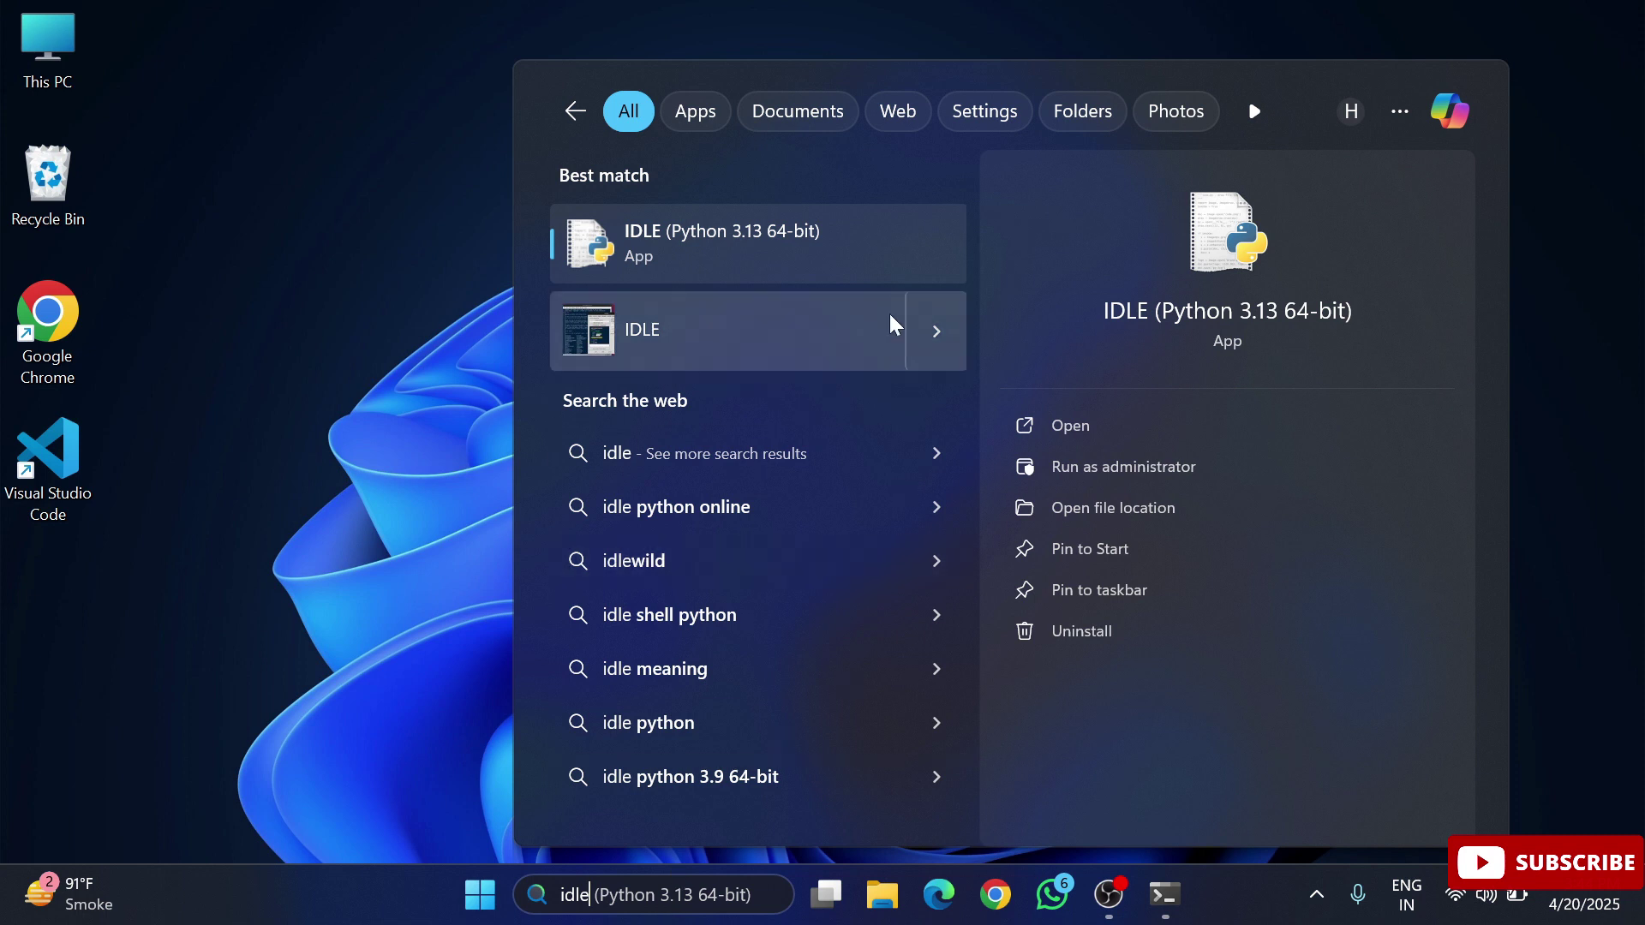
{"action": "left_click", "coordinate": [808, 237]}
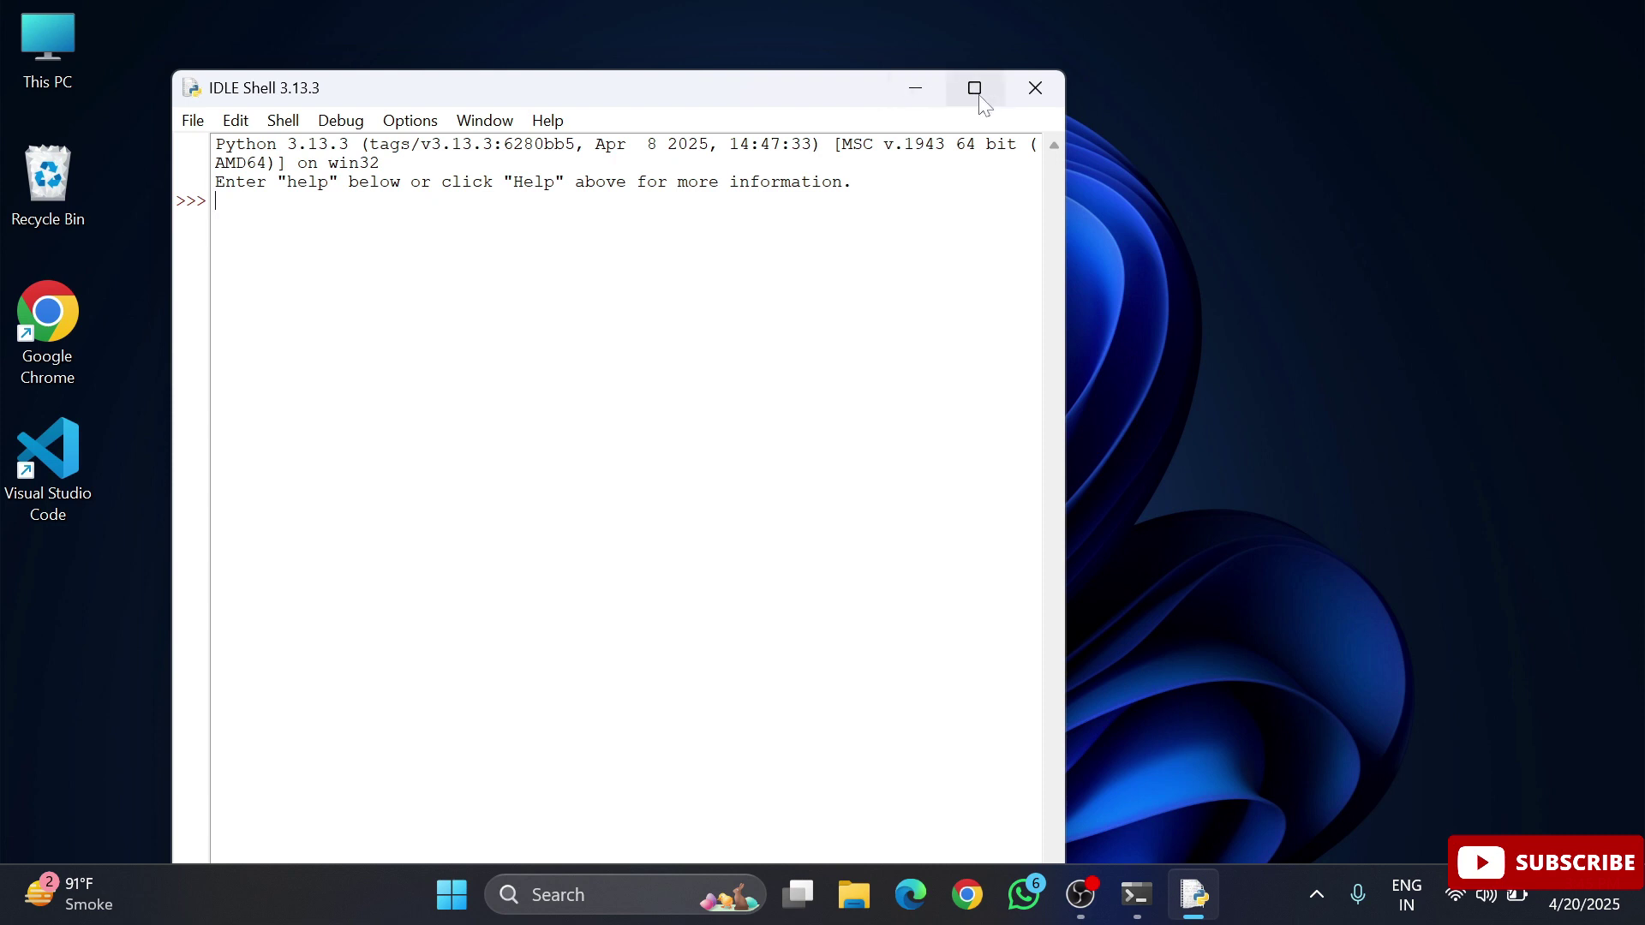
{"action": "left_click", "coordinate": [974, 87]}
{"action": "type", "text": "i"}
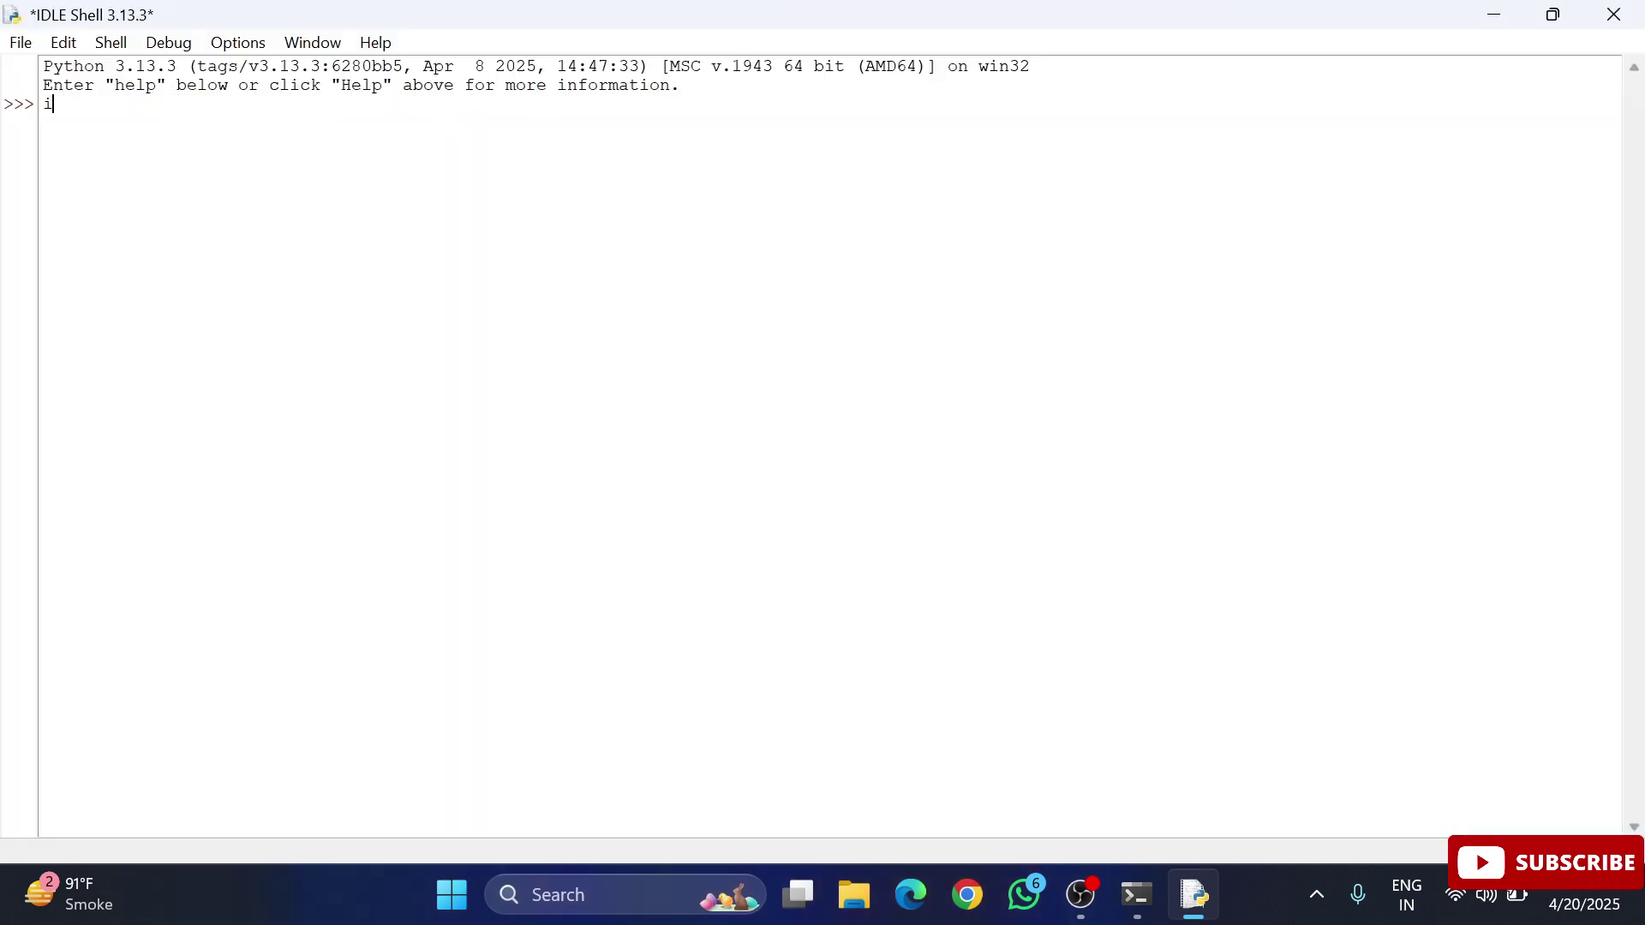
{"action": "type", "text": "mport "}
{"action": "type", "text": "pandas"}
- Run 'import pandas' and highlight the ModuleNotFoundError: No module named 'pandas'
{"action": "key", "text": "Return"}
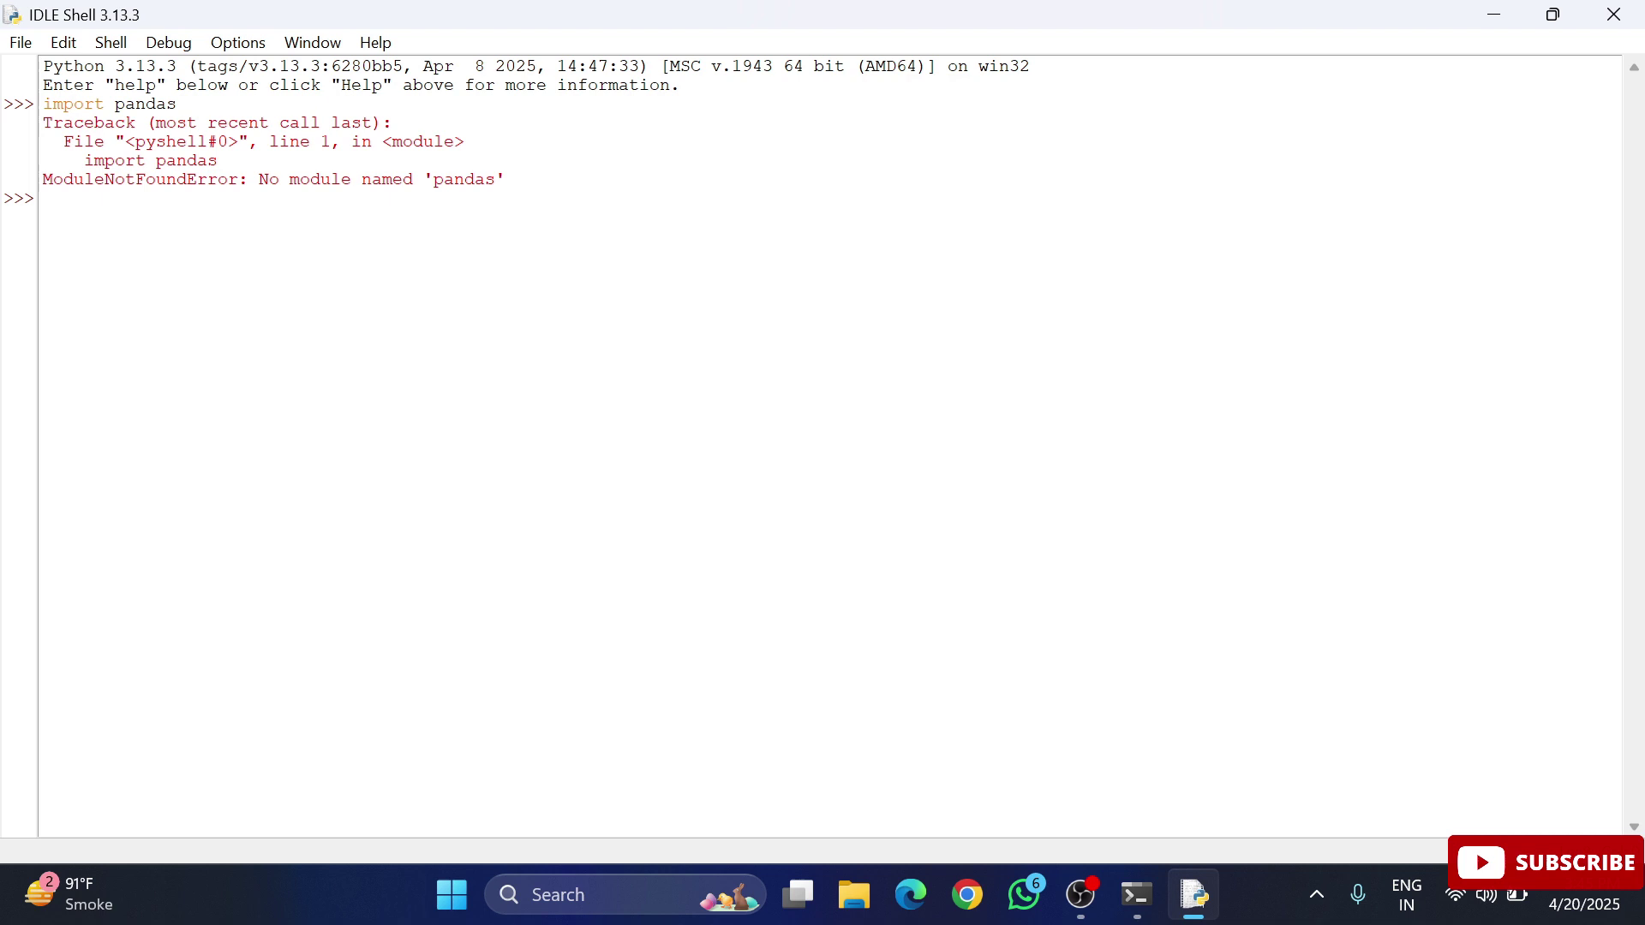
{"action": "left_click_drag", "start_coordinate": [507, 178], "coordinate": [42, 179]}
{"action": "left_click", "coordinate": [514, 386]}
- Close IDLE, bring back Command Prompt, and run 'pip install pandas'
{"action": "left_click", "coordinate": [1613, 14]}
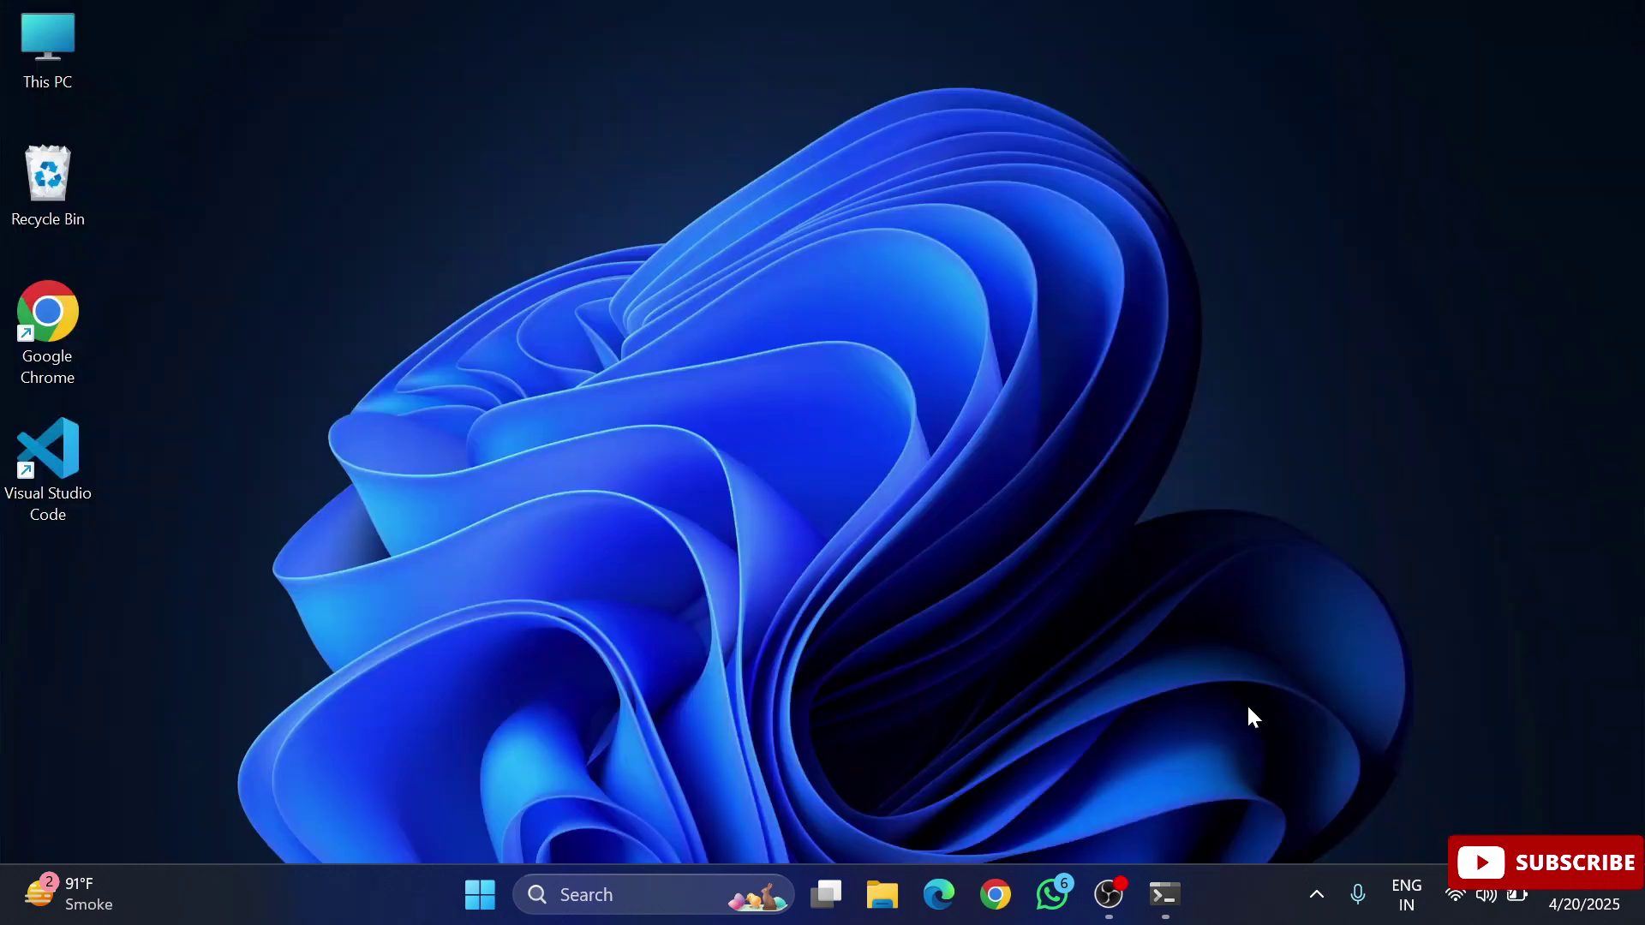
{"action": "left_click", "coordinate": [1164, 893]}
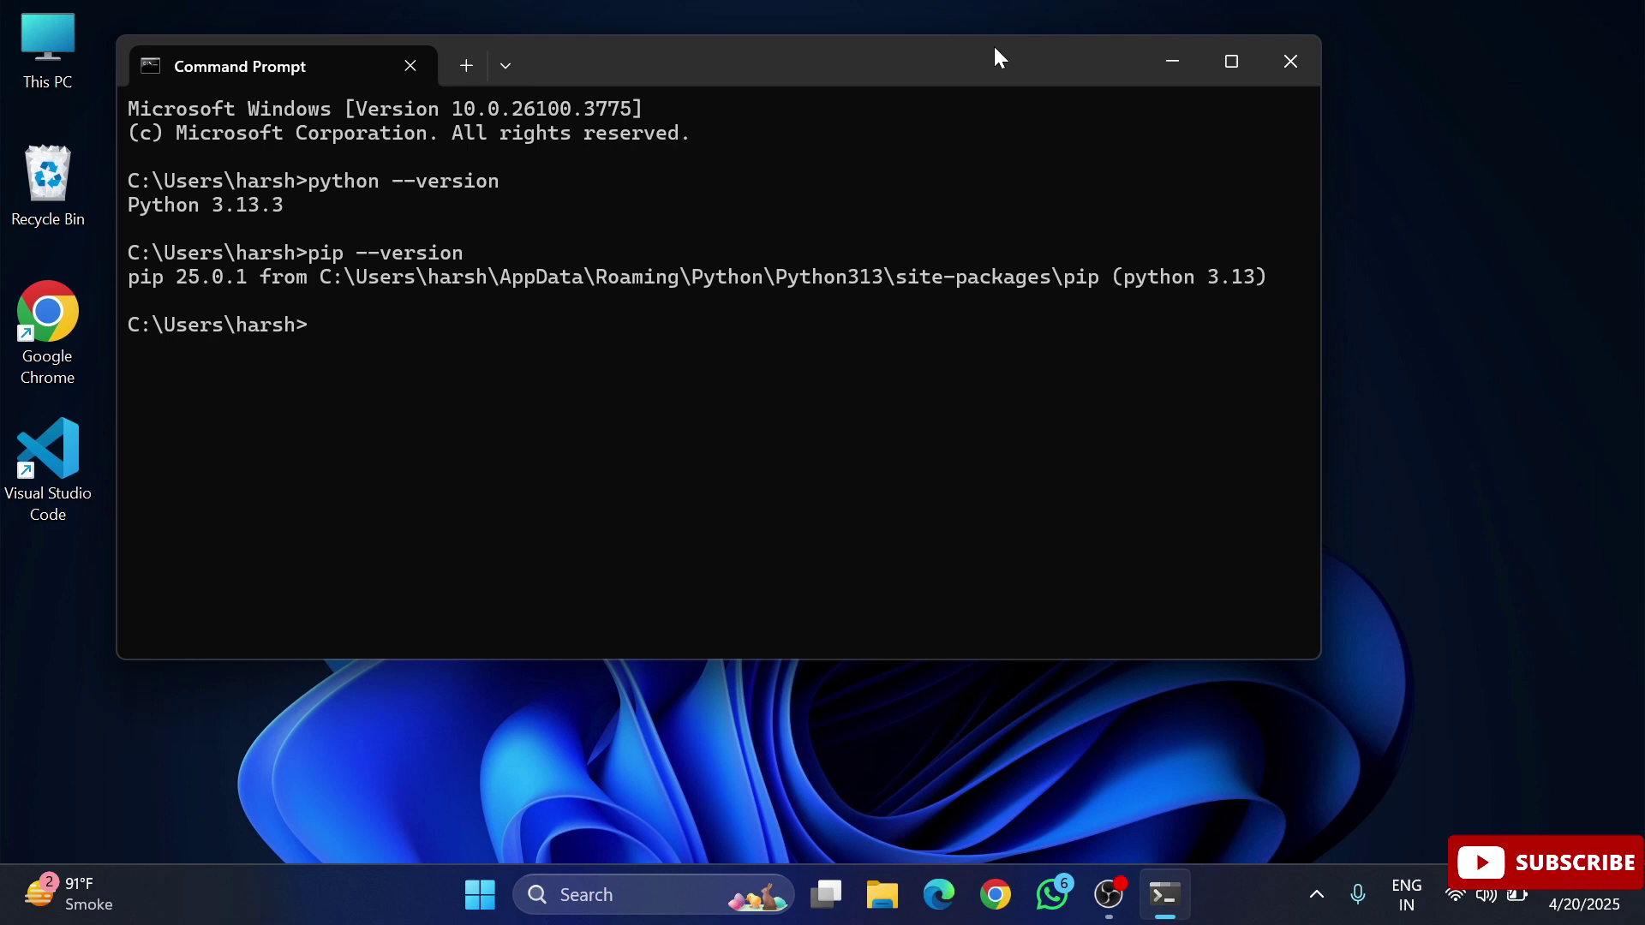
{"action": "left_click_drag", "start_coordinate": [994, 44], "coordinate": [1088, 83]}
{"action": "type", "text": "p"}
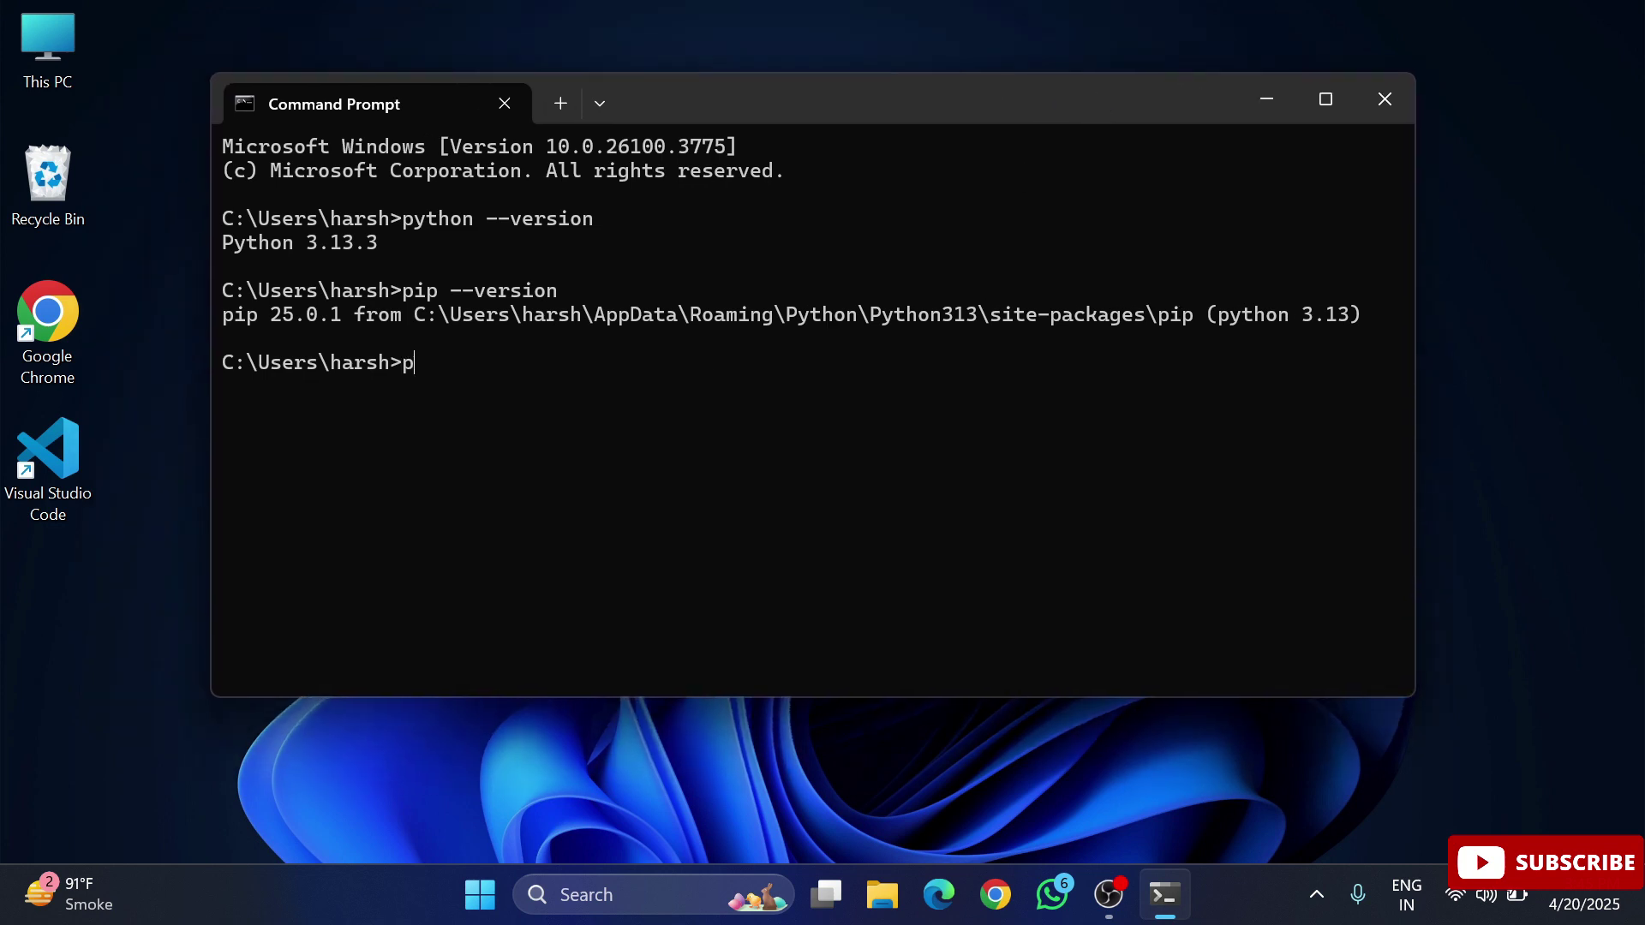
{"action": "type", "text": "ip ins"}
{"action": "type", "text": "tall pand"}
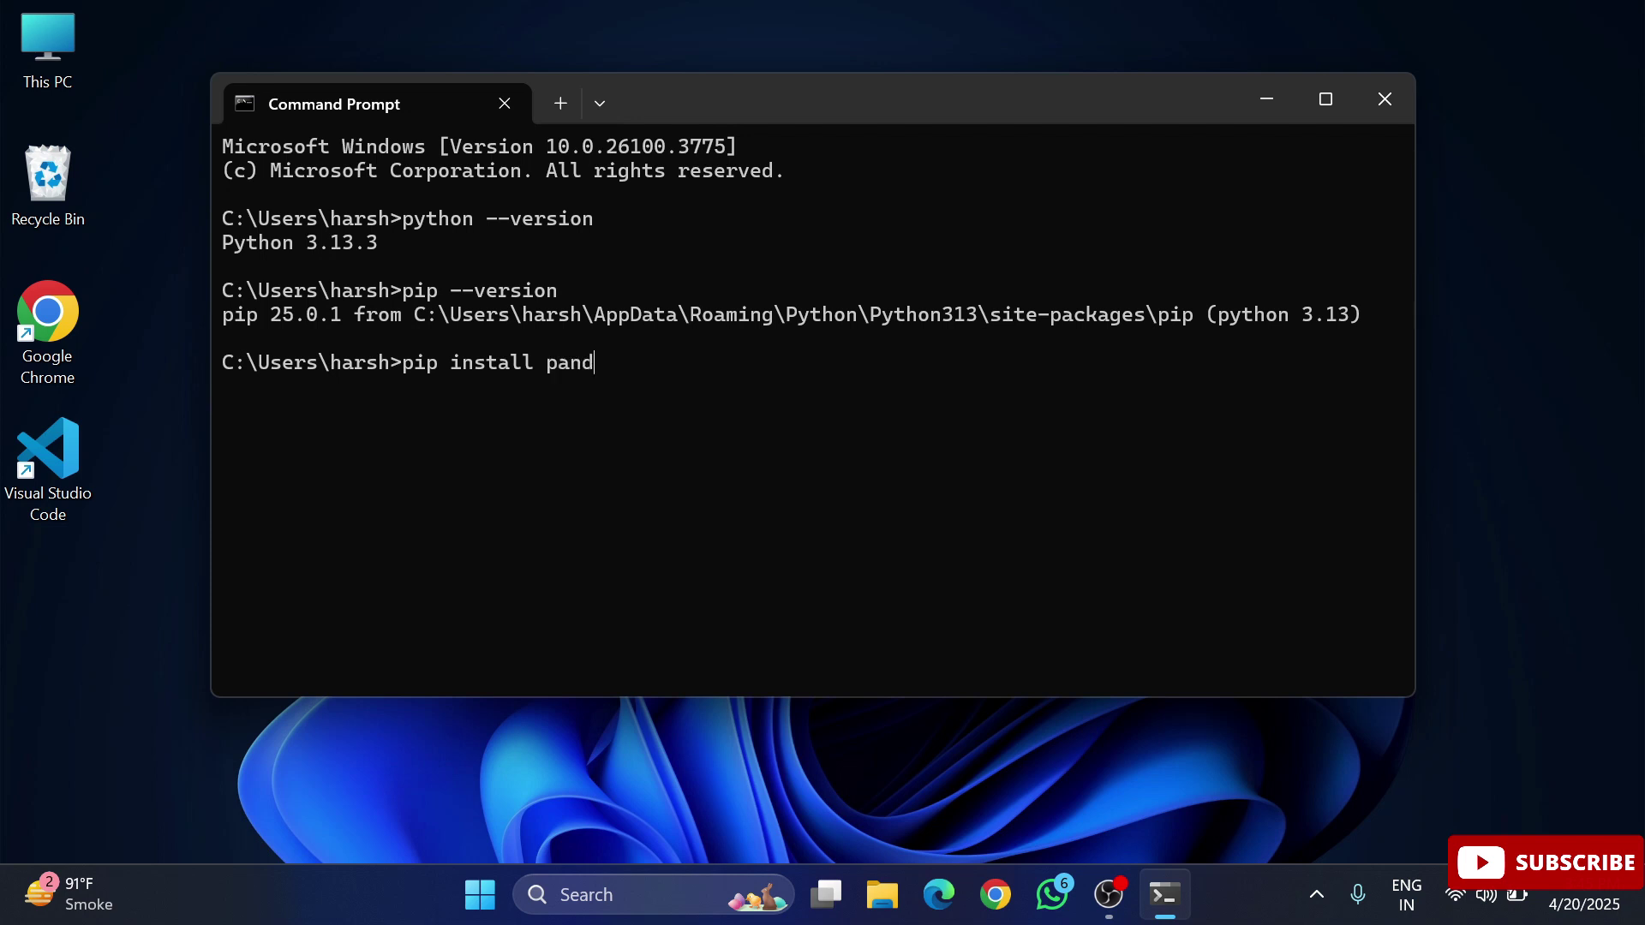
{"action": "type", "text": "as"}
{"action": "key", "text": "Return"}
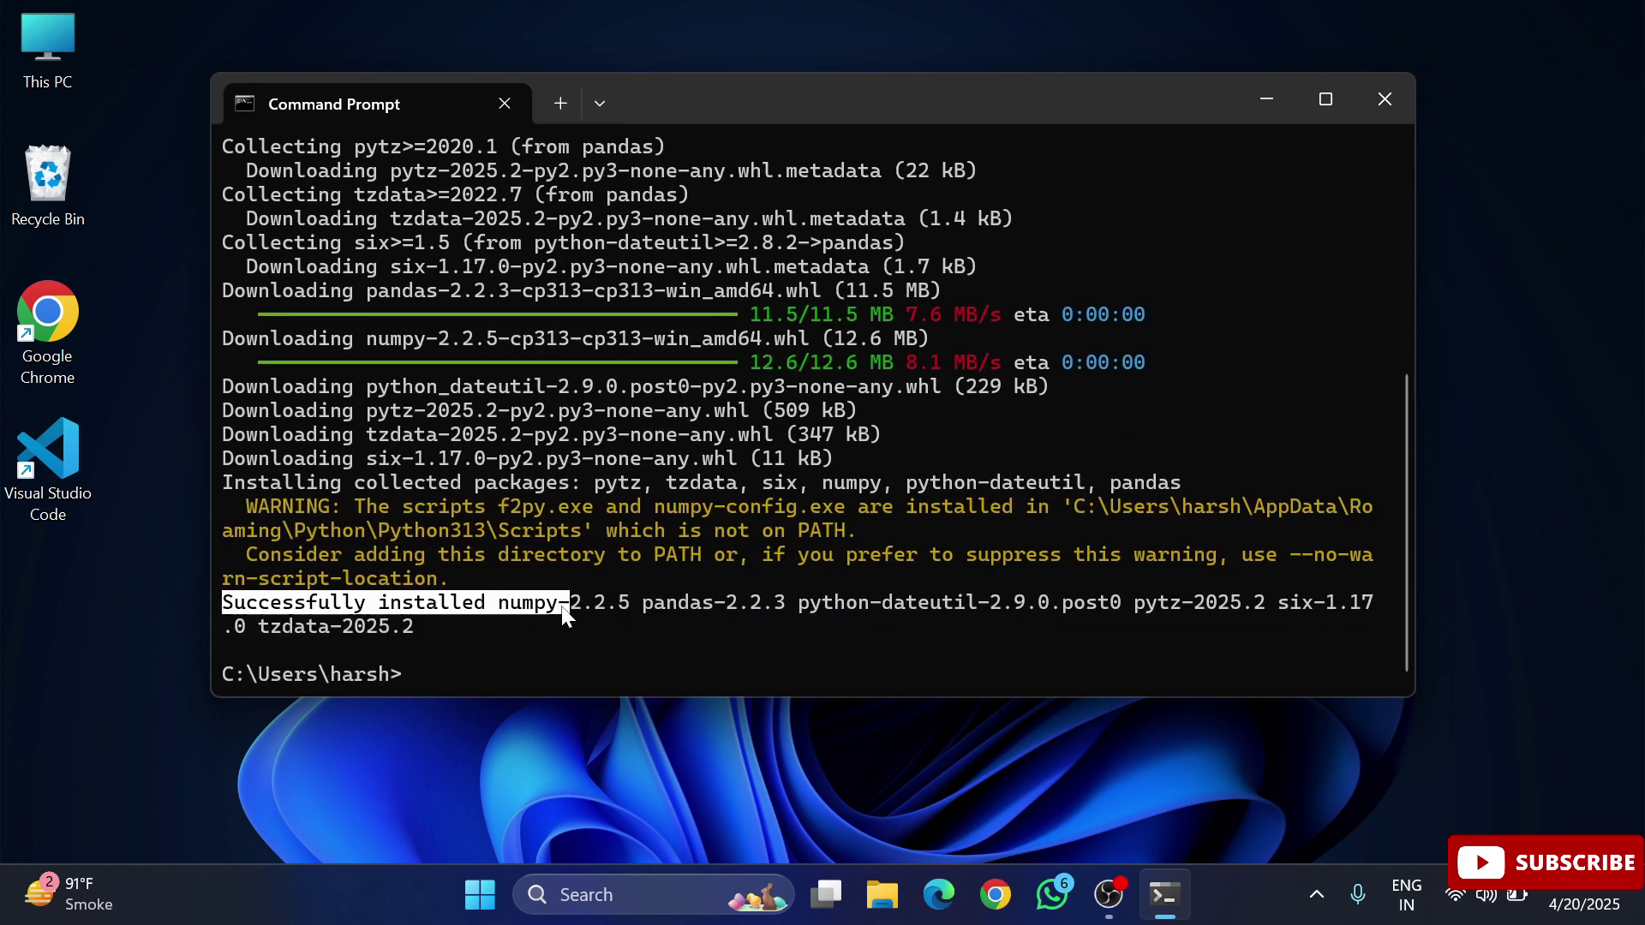
{"action": "type", "text": "pip["}
- Run 'pip list' and highlight the pandas 2.2.3 entry
{"action": "key", "text": "BackSpace"}
{"action": "key", "text": "BackSpace"}
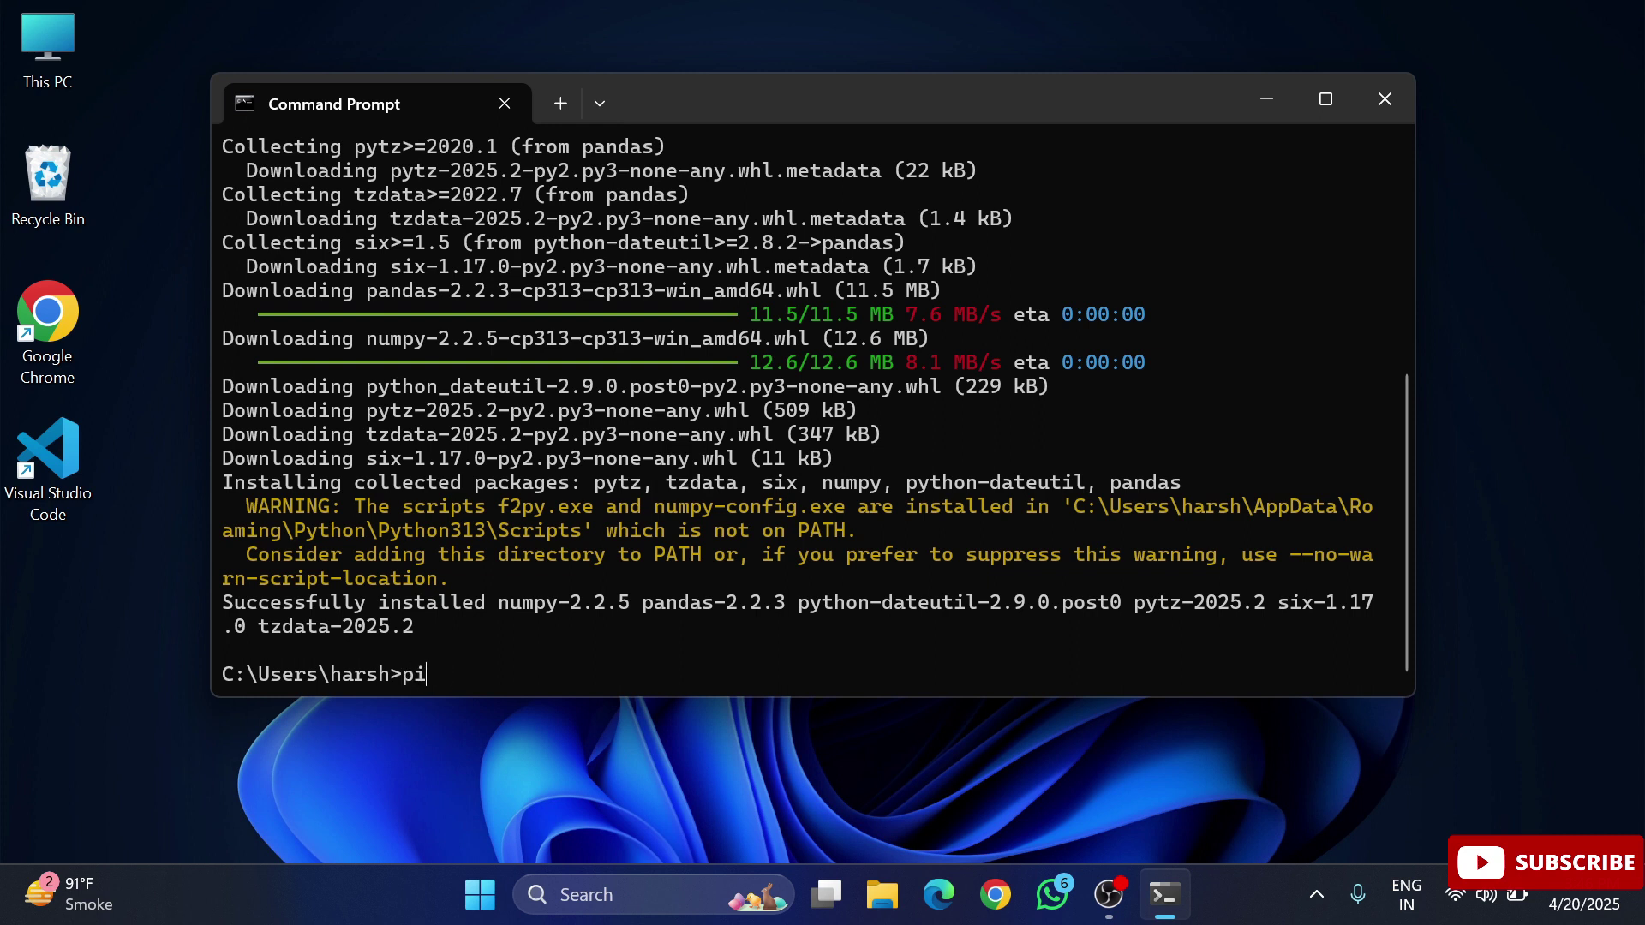
{"action": "type", "text": "p list"}
{"action": "key", "text": "Return"}
{"action": "left_click_drag", "start_coordinate": [226, 488], "coordinate": [499, 491]}
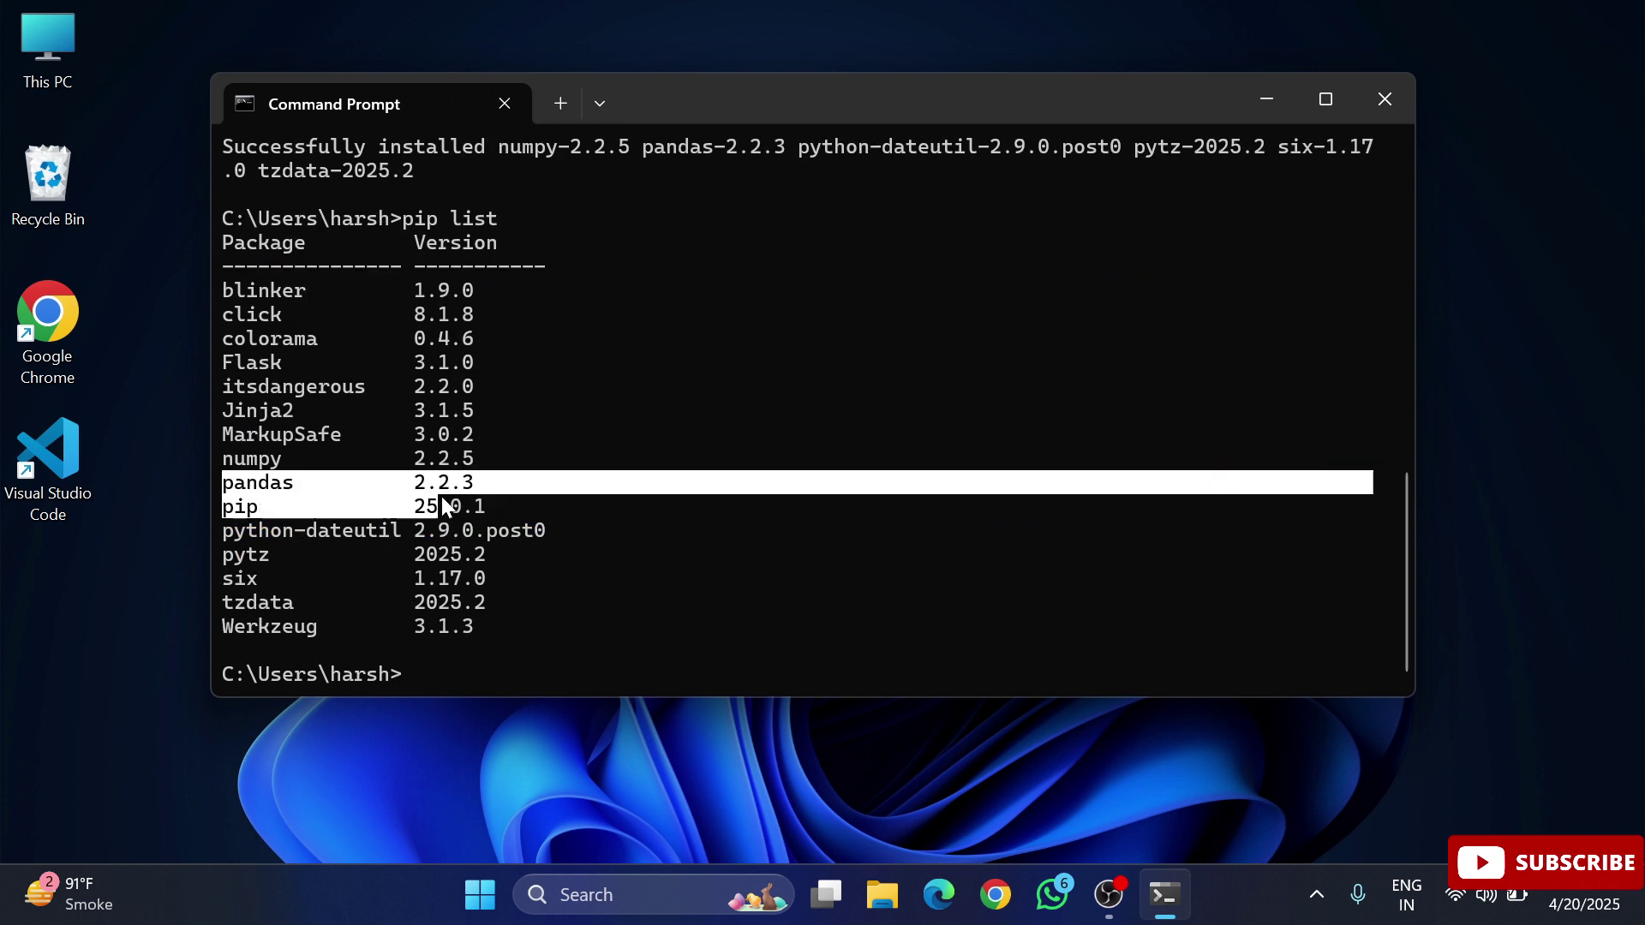
- Close Command Prompt and open a maximized IDLE Shell by searching 'idl'
{"action": "left_click", "coordinate": [1385, 99]}
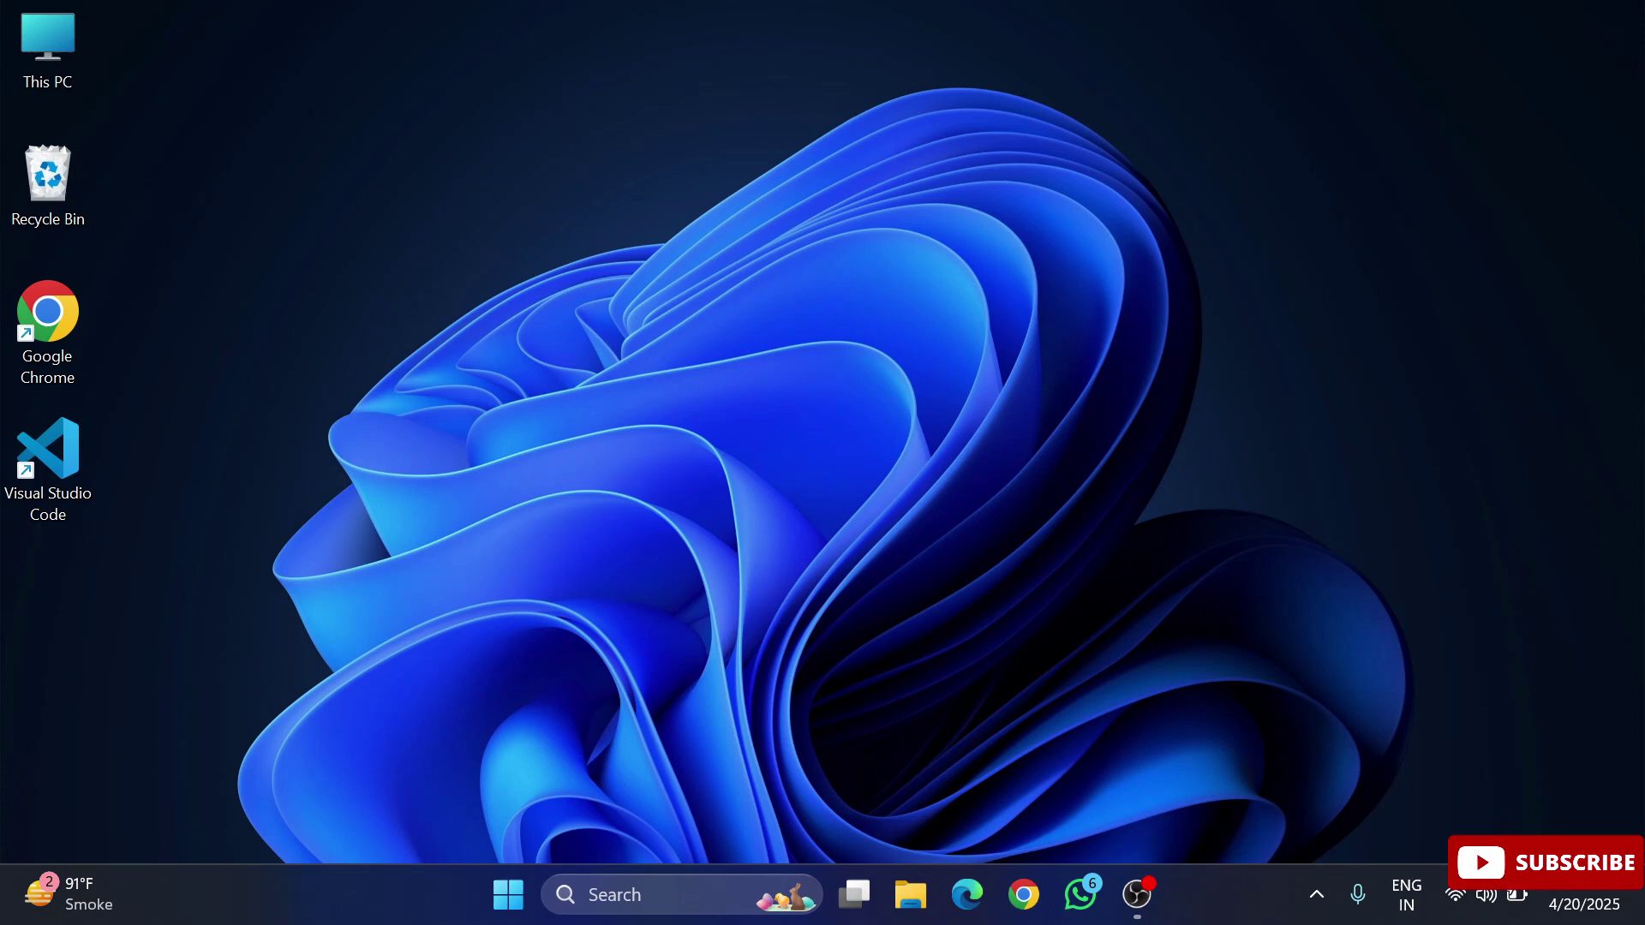
{"action": "left_click", "coordinate": [614, 894]}
{"action": "type", "text": "idl"}
{"action": "key", "text": "Return"}
{"action": "double_click", "coordinate": [386, 41]}
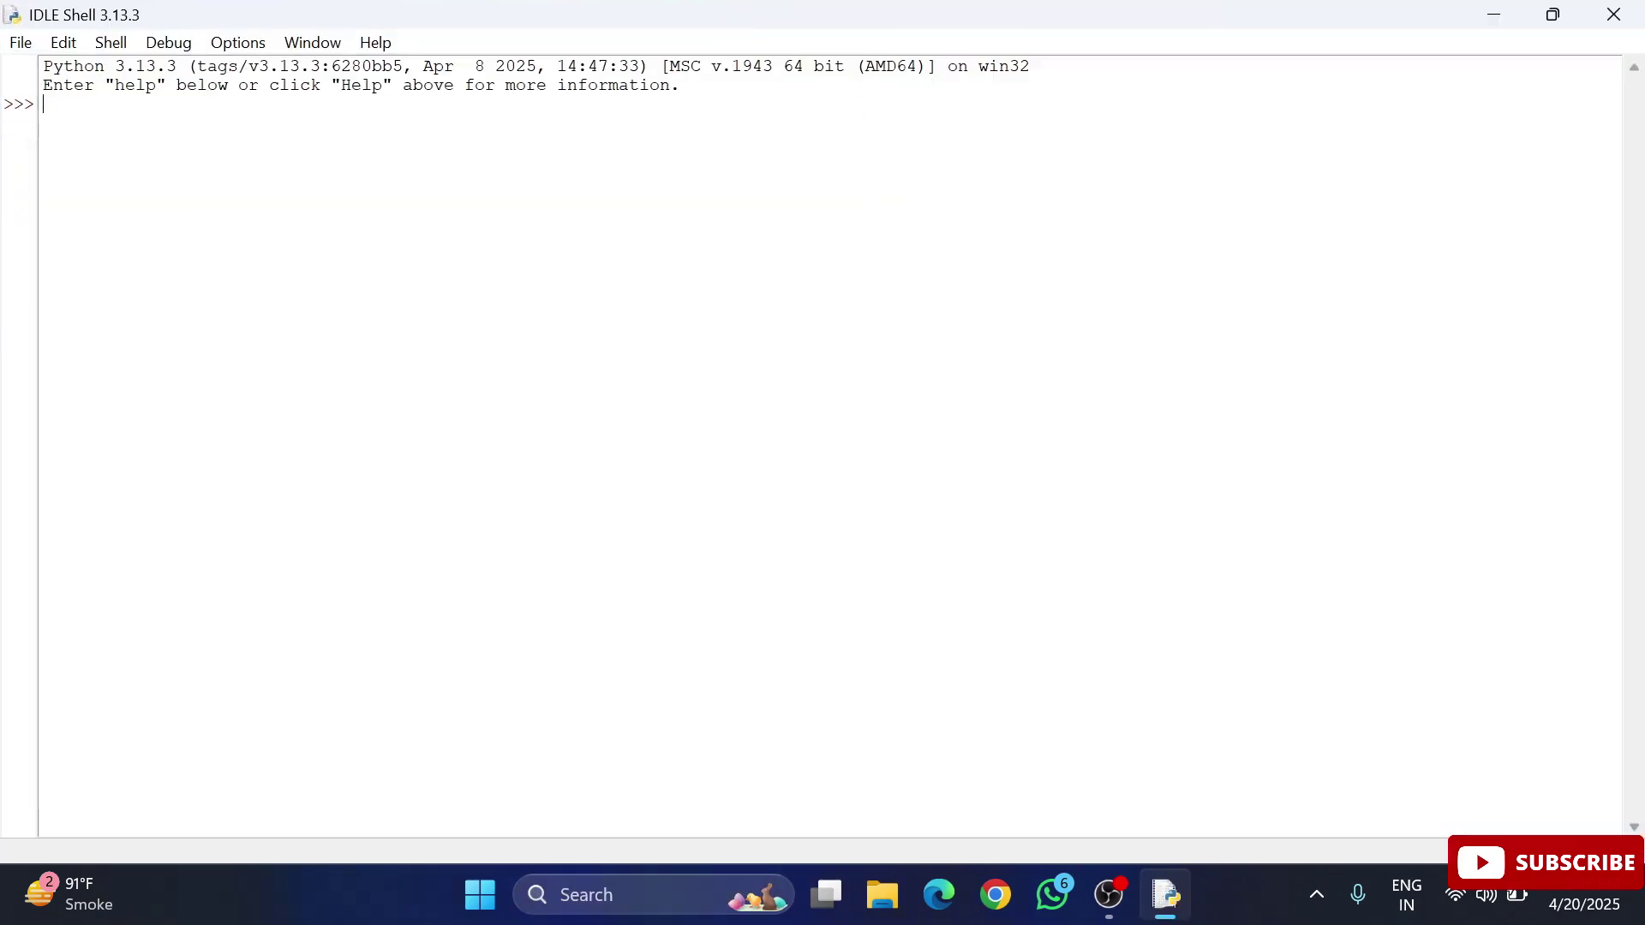
{"action": "type", "text": "import pandas"}
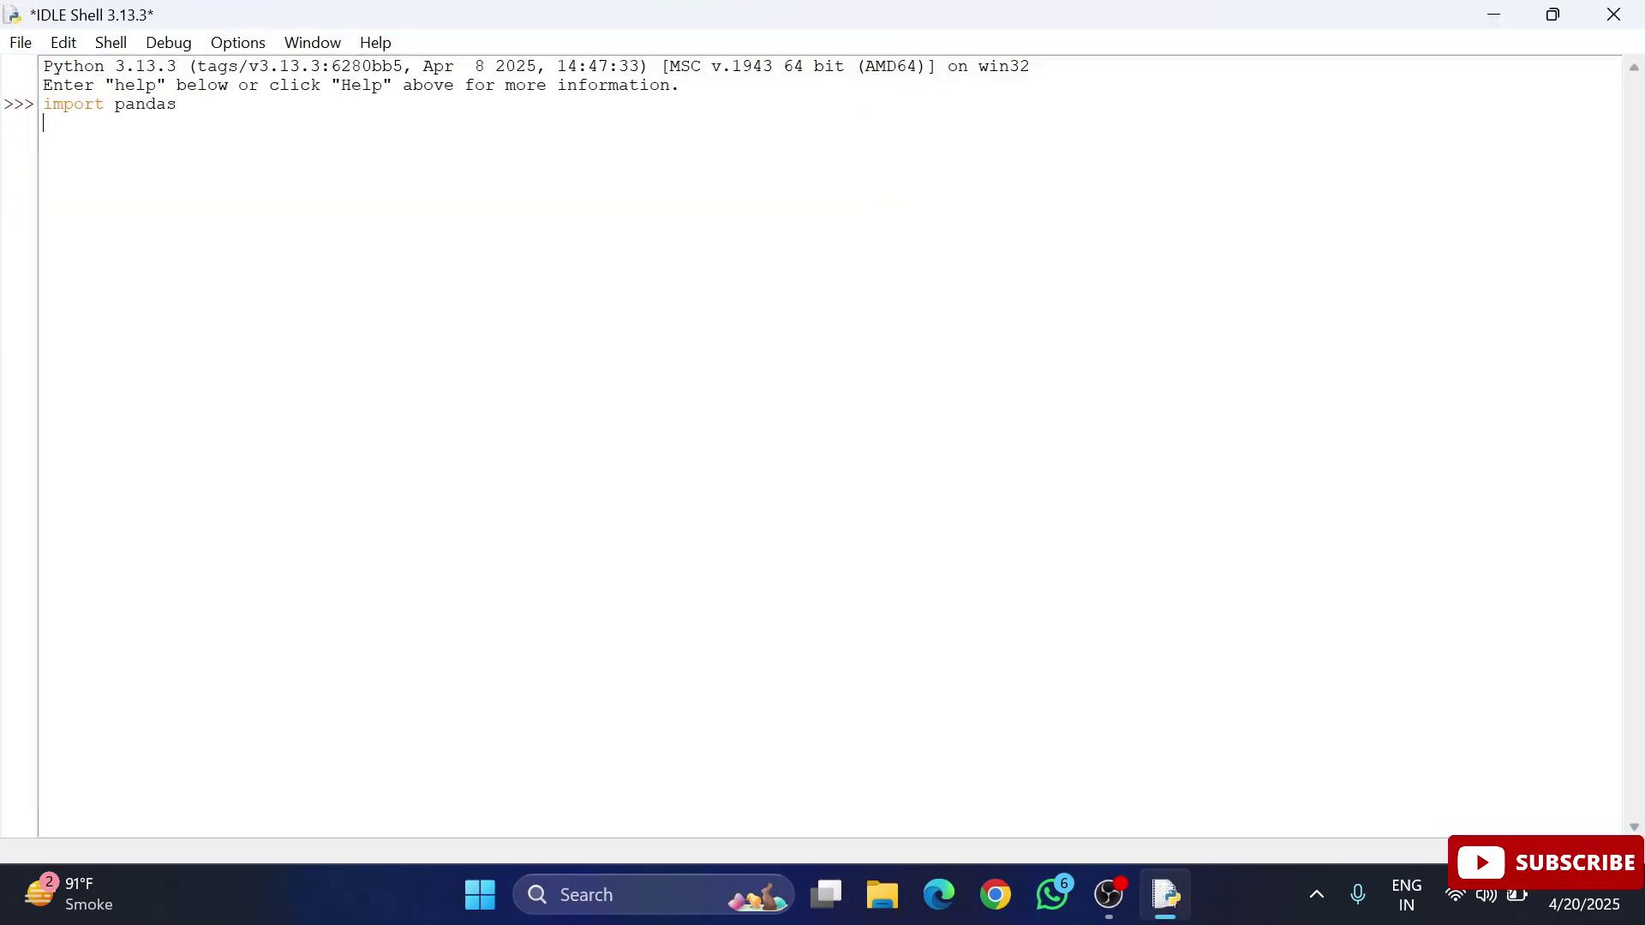